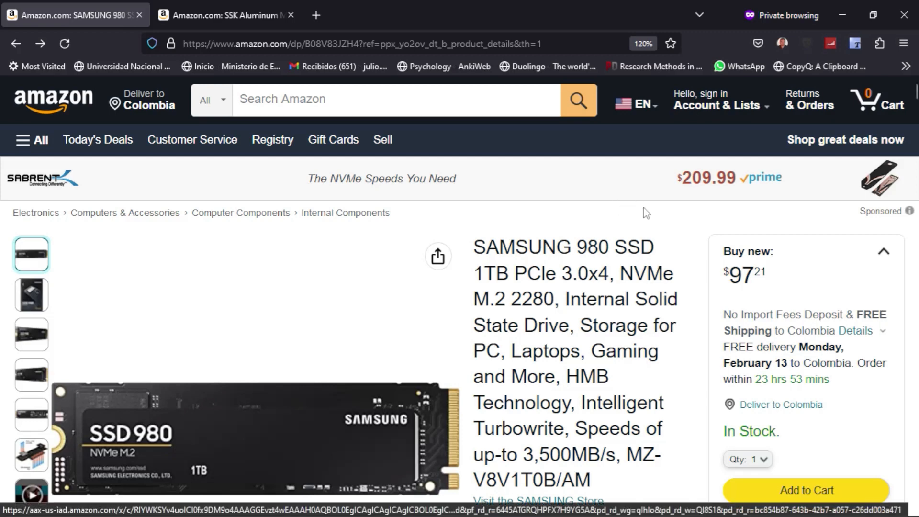
# Scroll up and down the current Amazon product page.
pyautogui.scroll(-2, 656, 238)
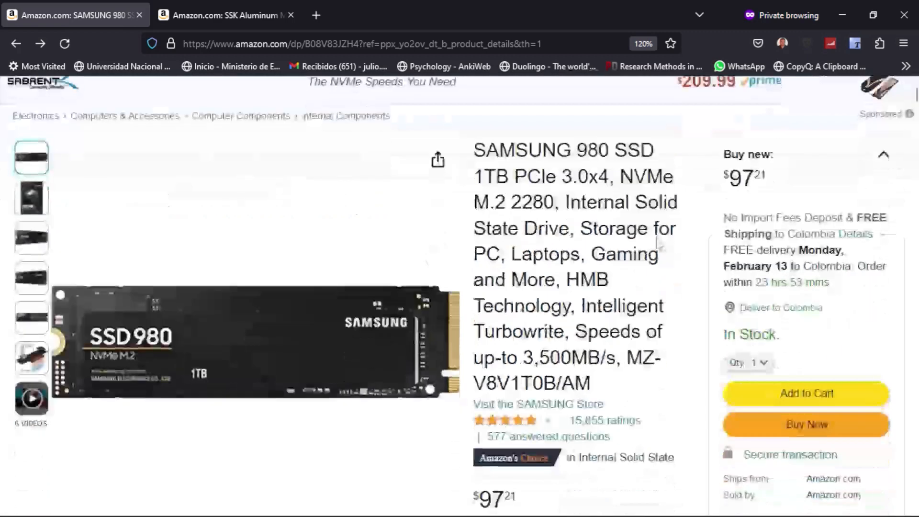
pyautogui.scroll(2, 657, 244)
pyautogui.moveTo(383, 428)
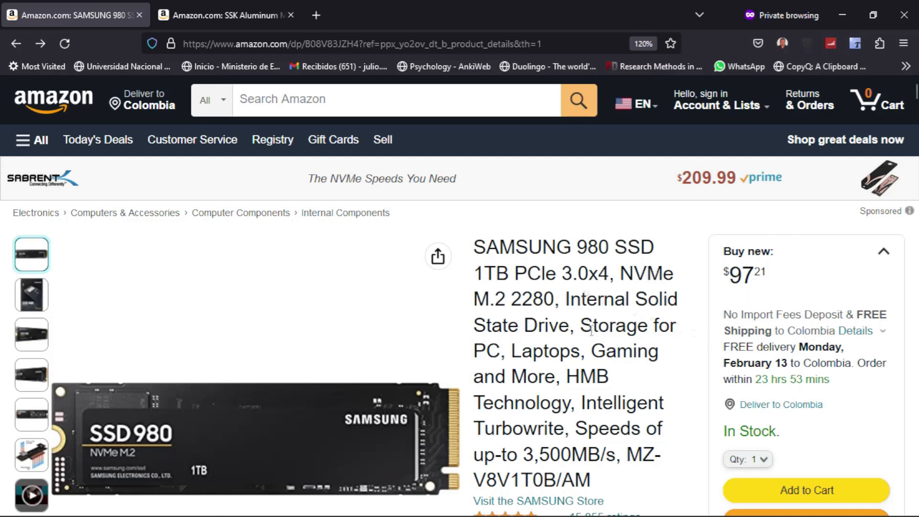
pyautogui.scroll(-2, 536, 352)
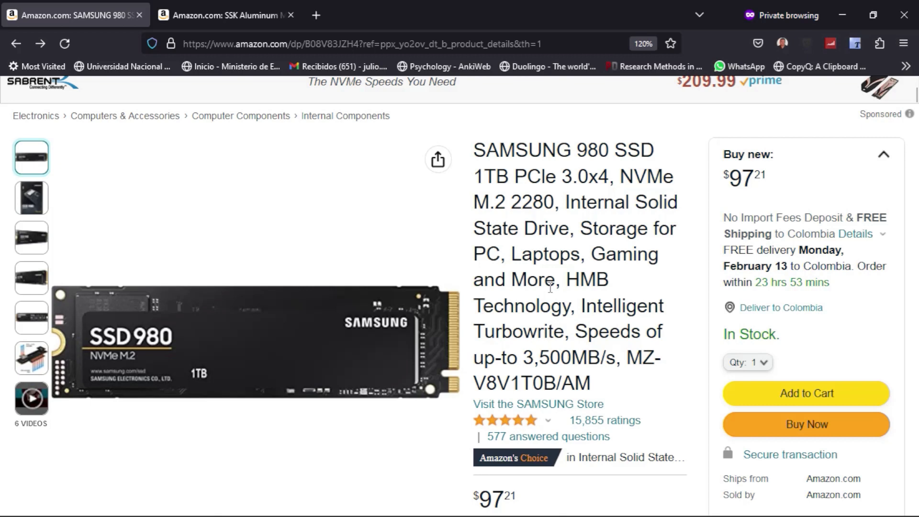
pyautogui.scroll(2, 551, 288)
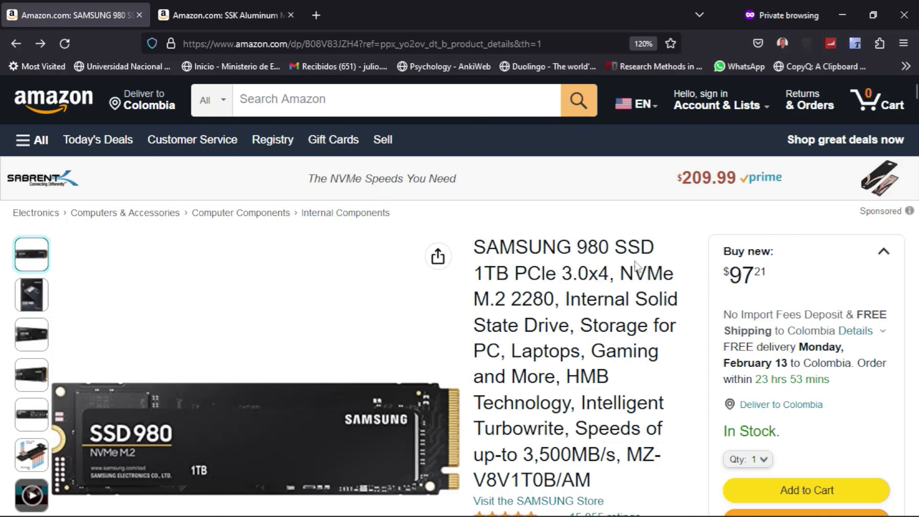
pyautogui.moveTo(258, 308)
pyautogui.scroll(-2, 596, 329)
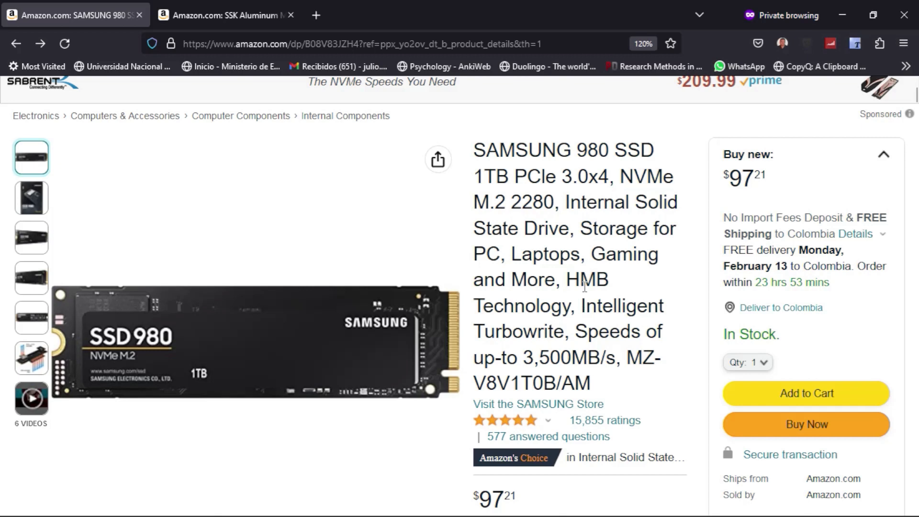
pyautogui.scroll(2, 584, 287)
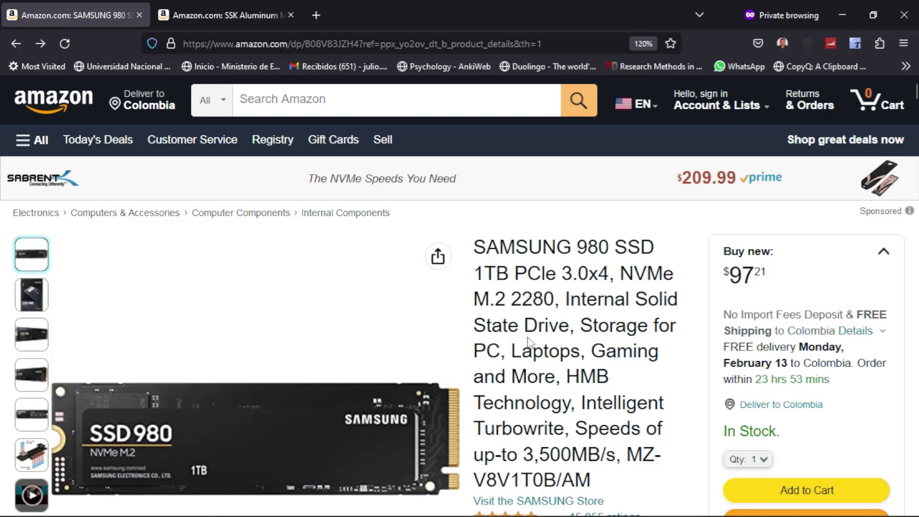
pyautogui.scroll(-2, 525, 335)
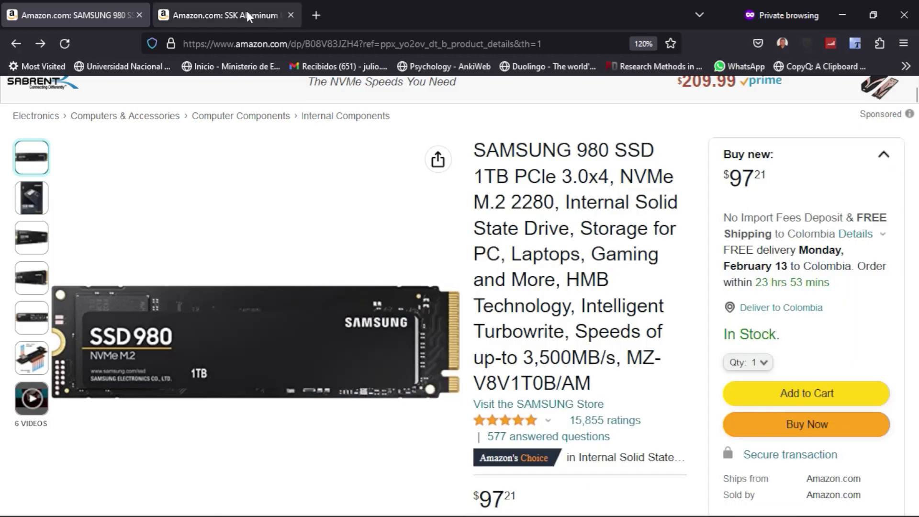
# Switch to the SSK Aluminum M.2 NVMe enclosure tab ($18.99, 37% off) and skim it.
pyautogui.click(246, 10)
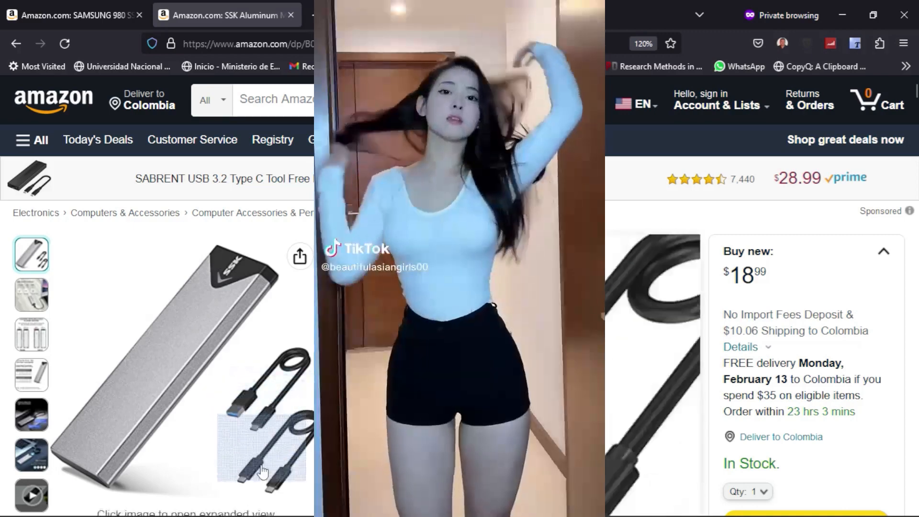
pyautogui.scroll(-2, 244, 324)
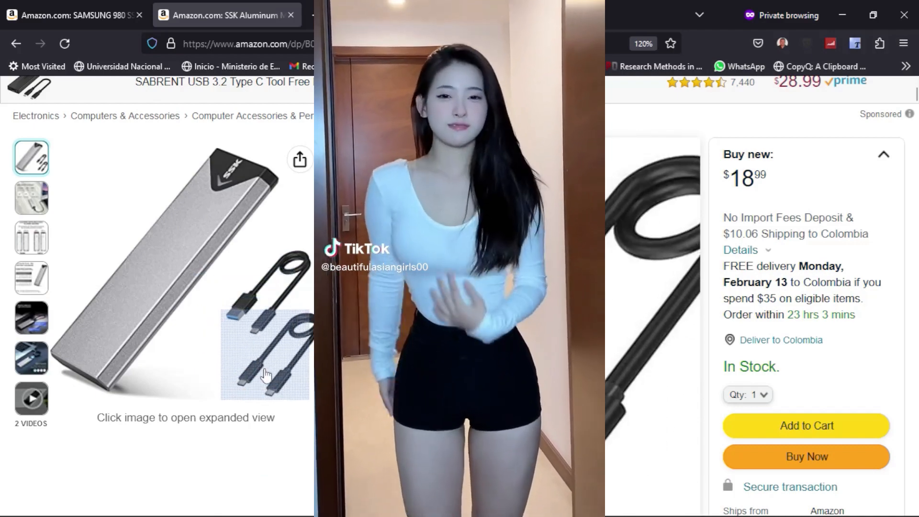
pyautogui.scroll(2, 459, 292)
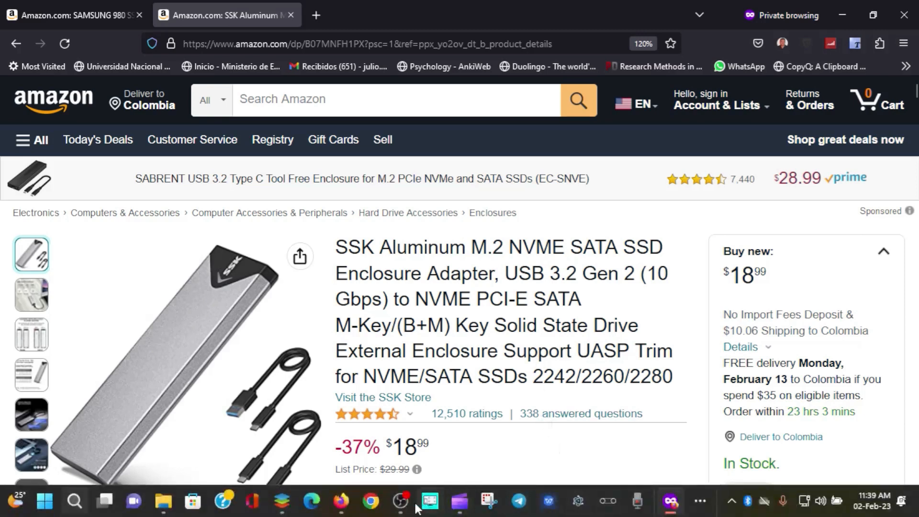
pyautogui.moveTo(403, 502)
pyautogui.moveTo(346, 506)
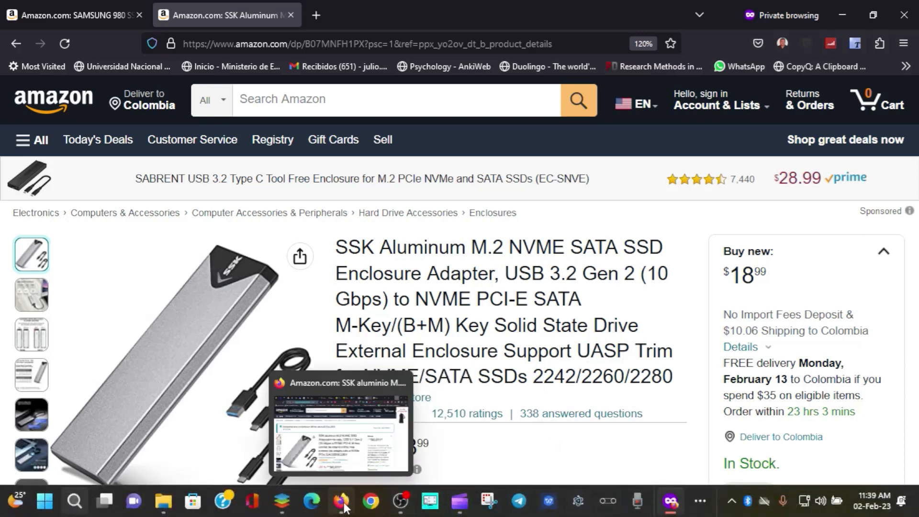
# Bring up VLC from the hidden taskbar icons and resume the tutorial to Disco 1's Initialize Disk dialog.
pyautogui.click(700, 501)
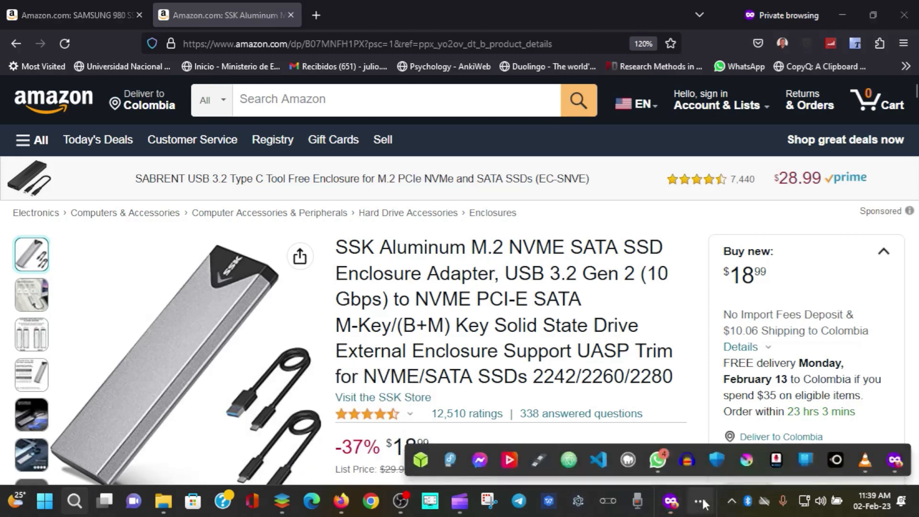
pyautogui.click(864, 459)
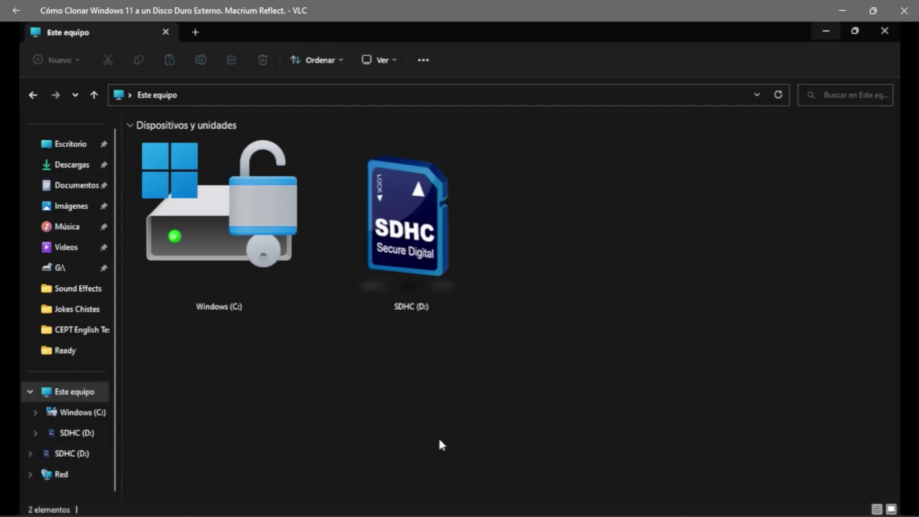
pyautogui.moveTo(538, 279)
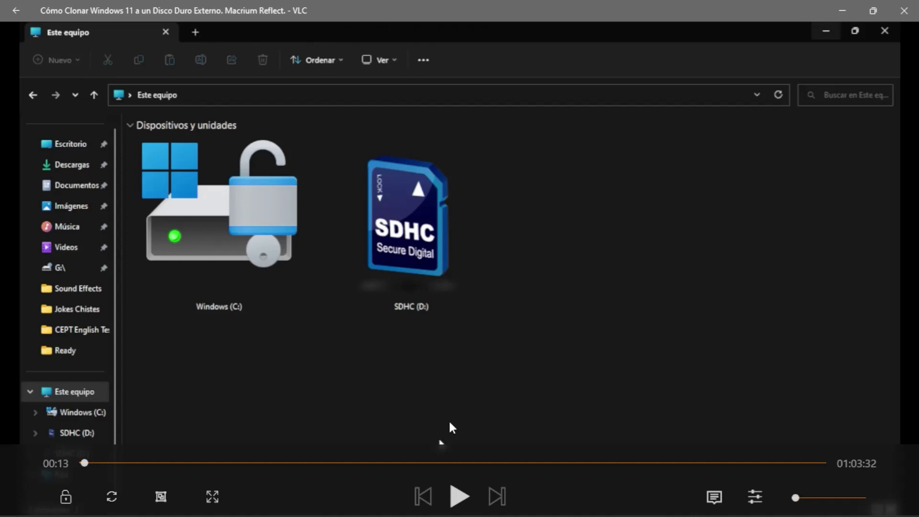
pyautogui.click(459, 496)
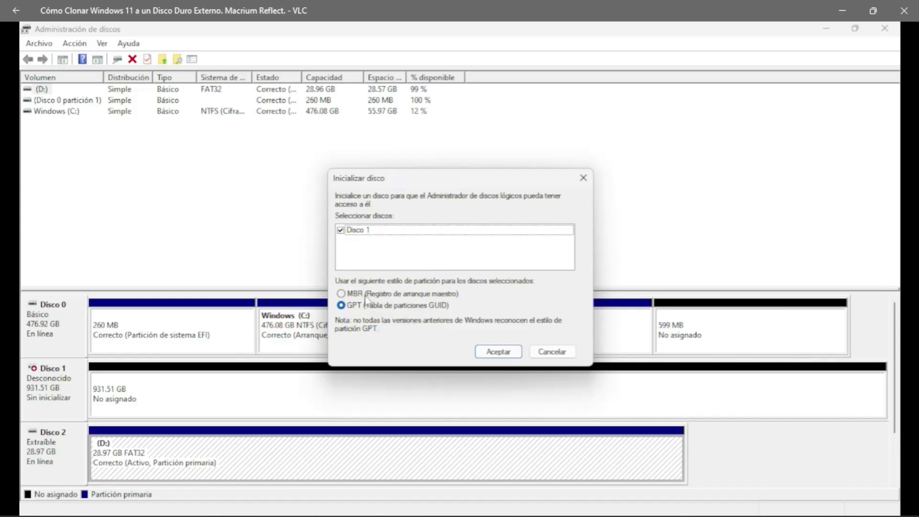
# Initialize Disco 1 as MBR and right-click its 931.51 GB unallocated space.
pyautogui.click(341, 294)
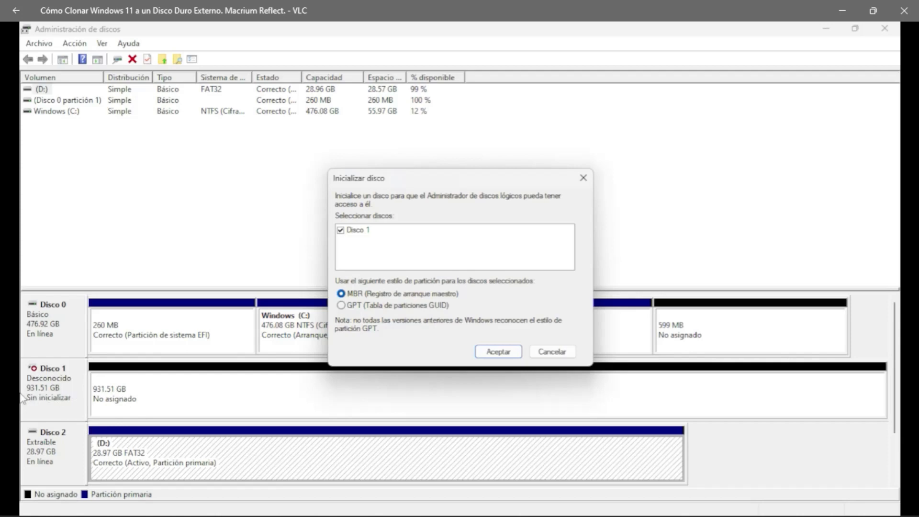
pyautogui.click(493, 355)
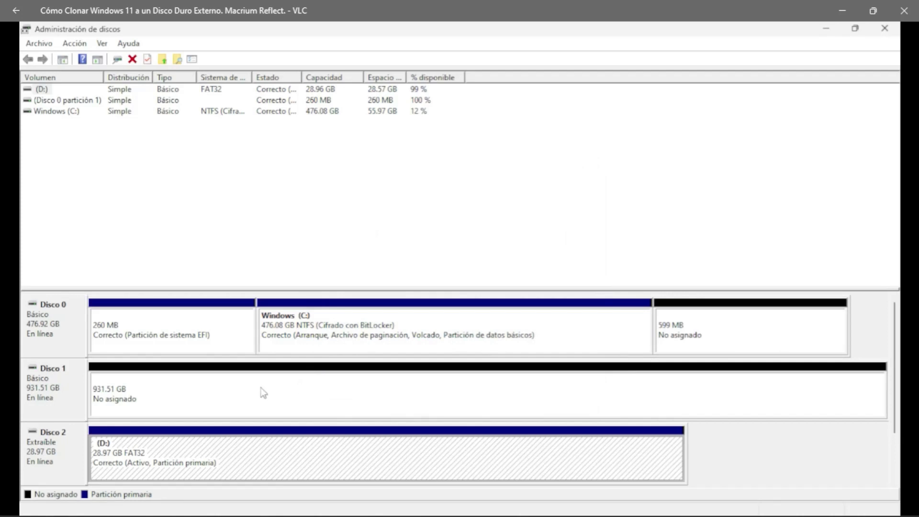
pyautogui.rightClick(194, 400)
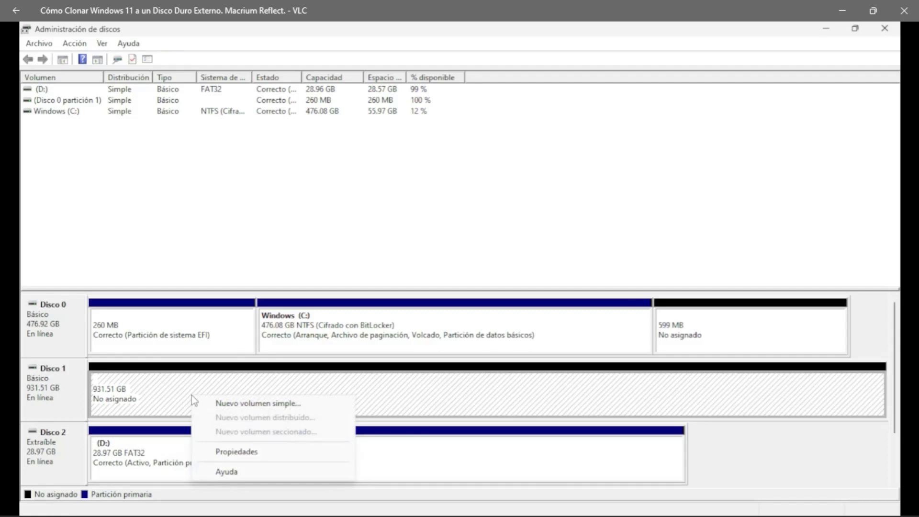
# Create a new simple volume using the full 953867 MB, drive letter E and NTFS quick format.
pyautogui.click(234, 404)
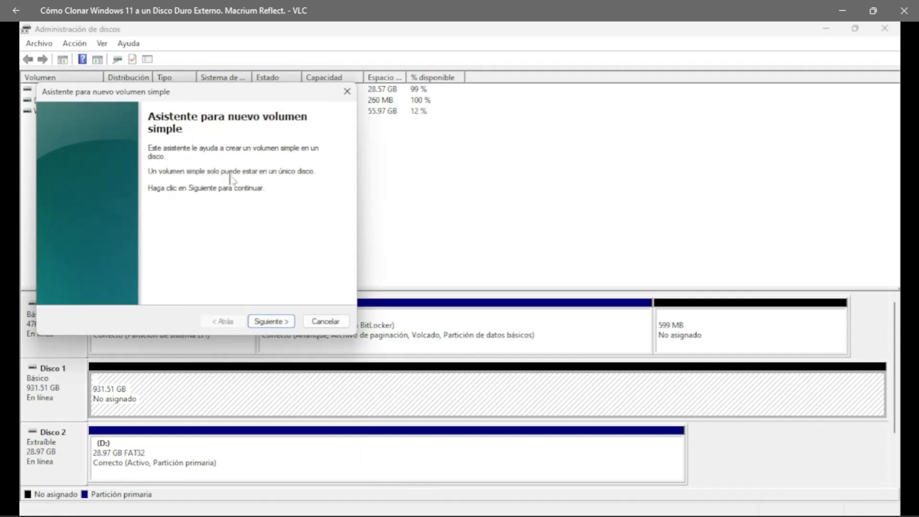
pyautogui.click(281, 323)
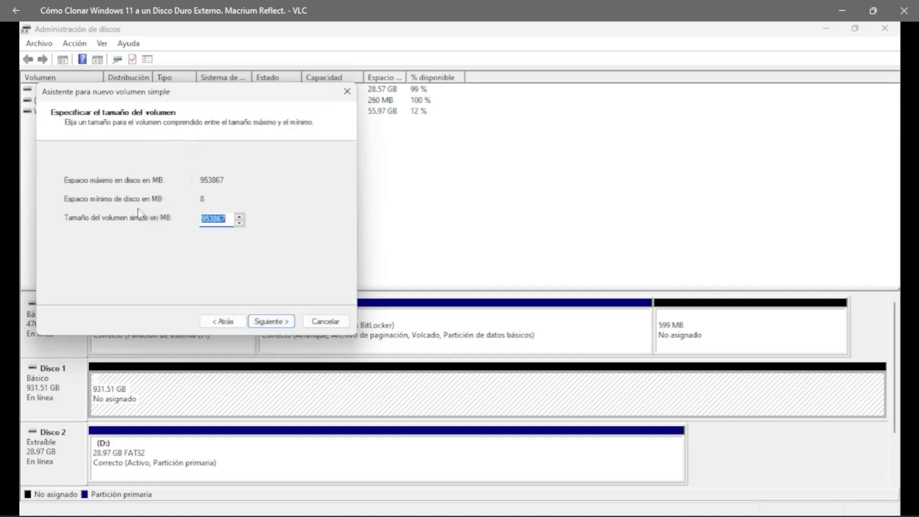
pyautogui.click(268, 322)
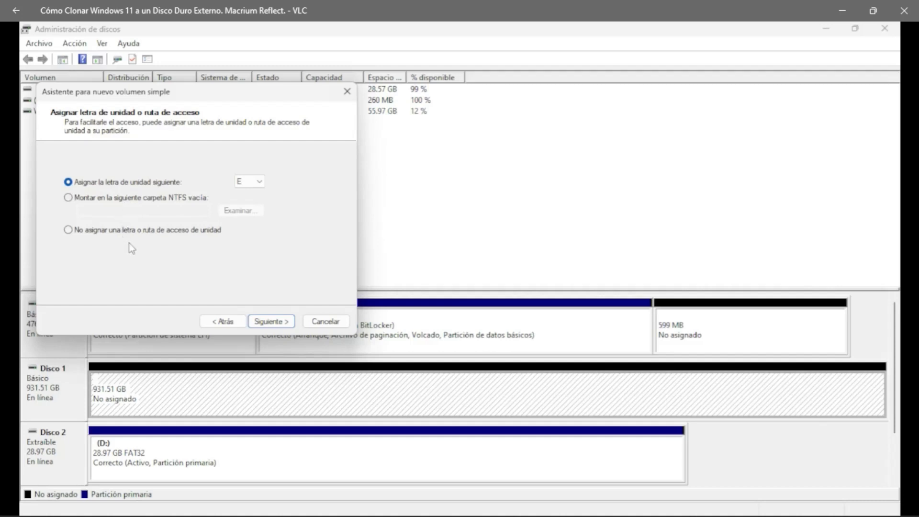
pyautogui.click(286, 322)
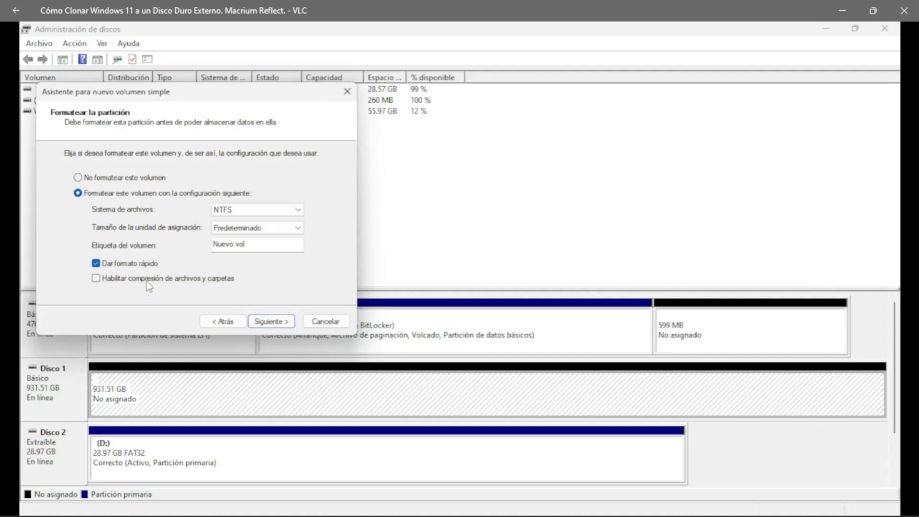
pyautogui.click(266, 322)
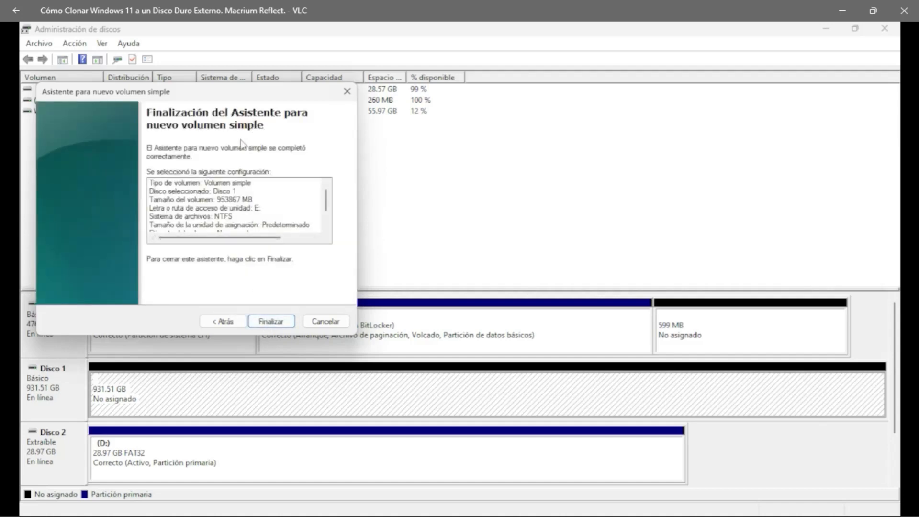
pyautogui.click(272, 321)
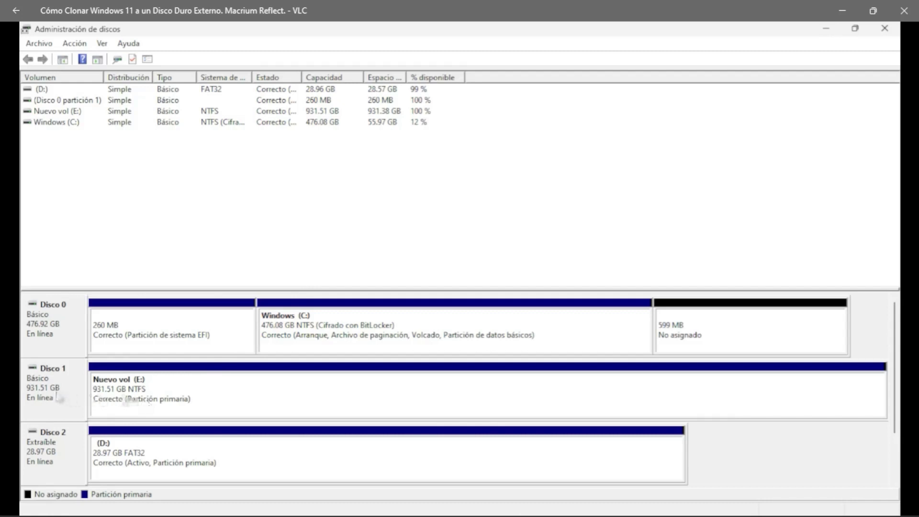
# Check and dismiss the Nuevo vol (E:) context menu, then start a Windows search typing 'ck'.
pyautogui.rightClick(195, 396)
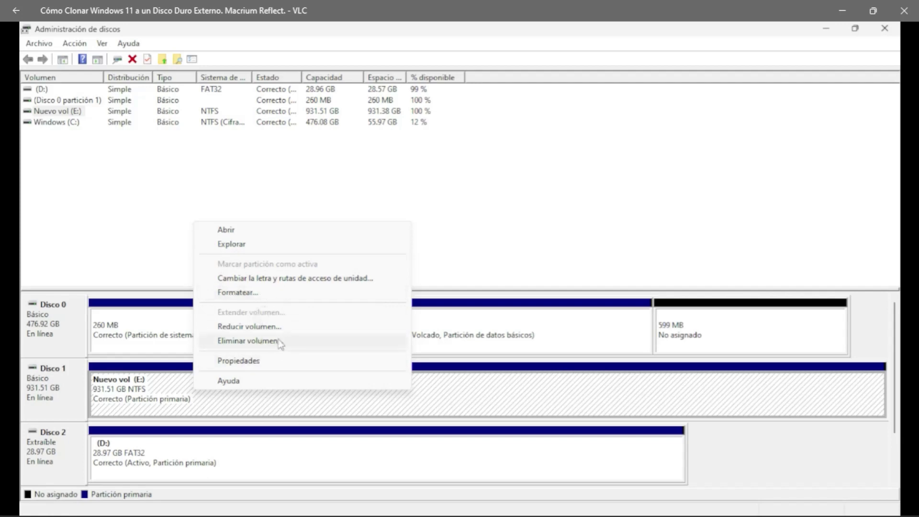
pyautogui.click(252, 406)
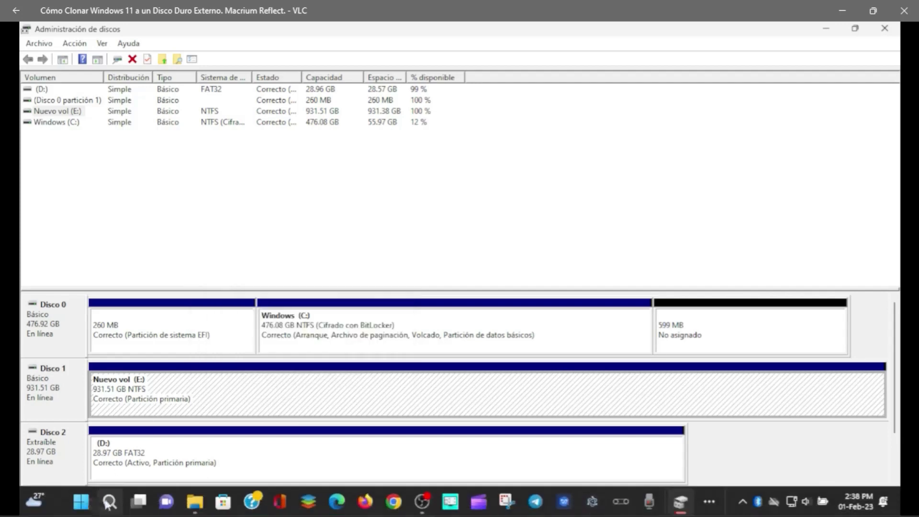
pyautogui.click(110, 501)
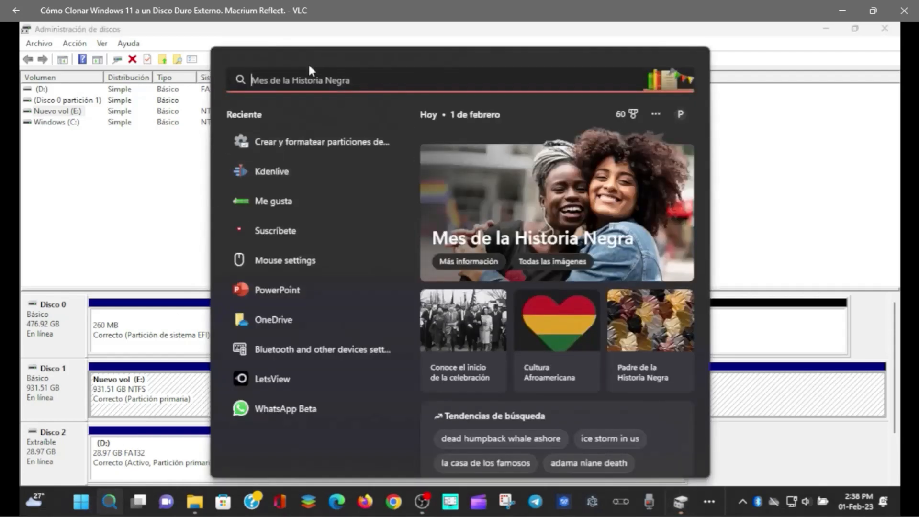
pyautogui.write('ck')
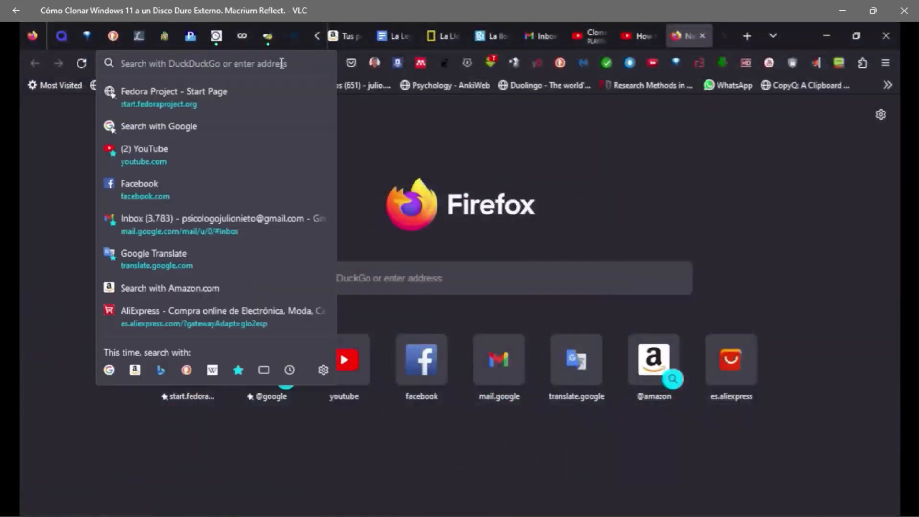
# Rewind the tutorial to 03:10 at the Macrium search results and pause playback.
pyautogui.moveTo(555, 238)
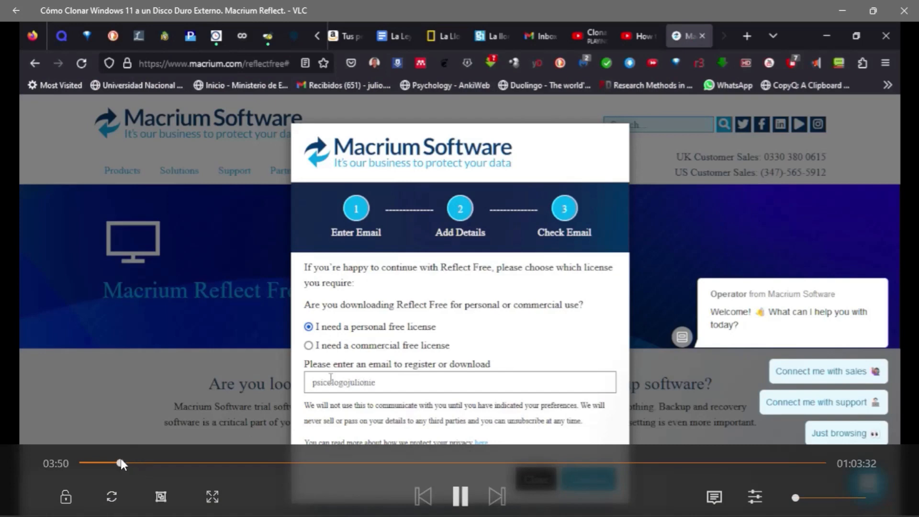
pyautogui.click(121, 458)
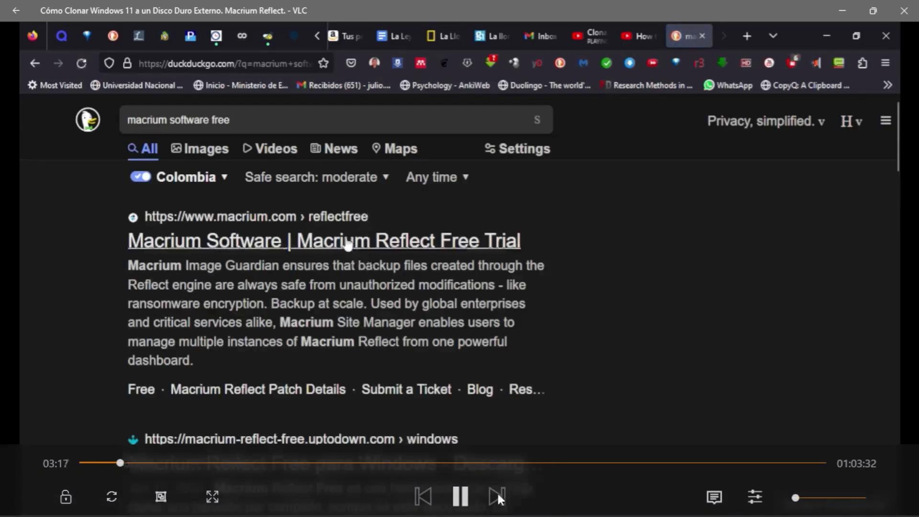
pyautogui.click(461, 498)
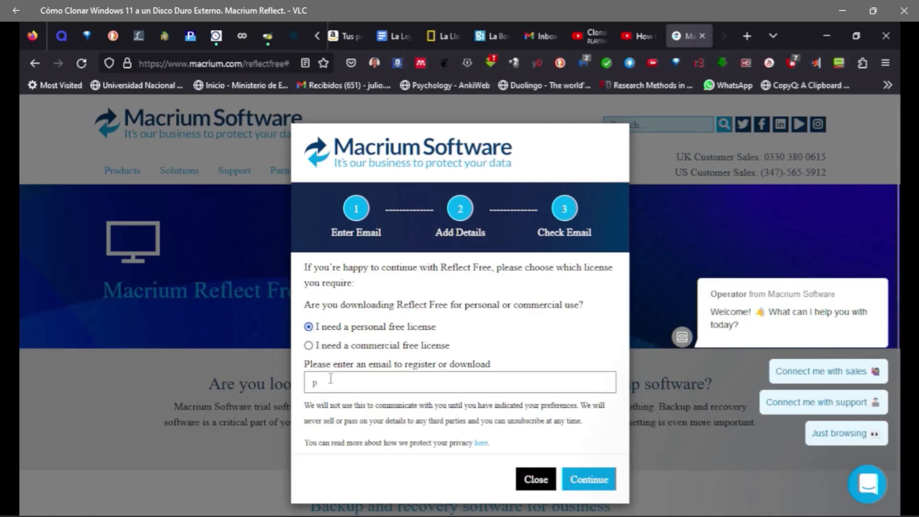
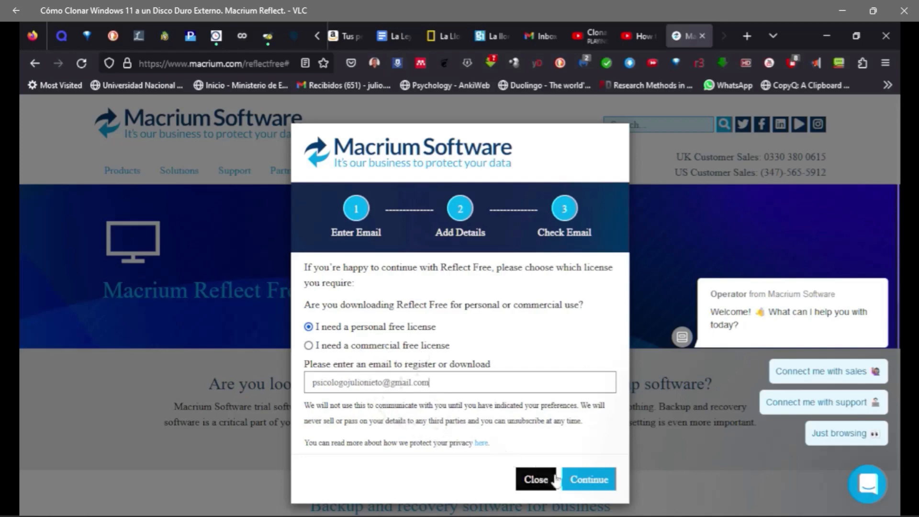
# Enter the registration email for the personal free Reflect license, continue twice, and close the confirmation.
pyautogui.click(577, 480)
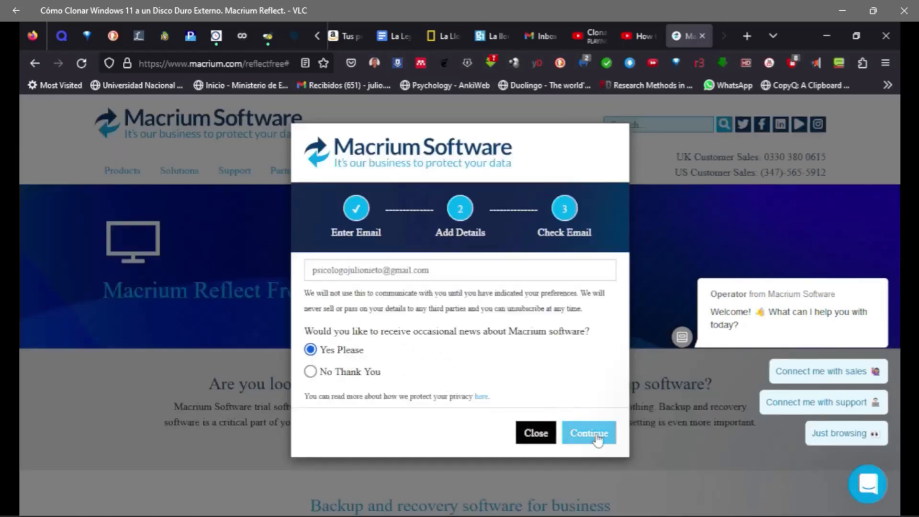
pyautogui.click(597, 440)
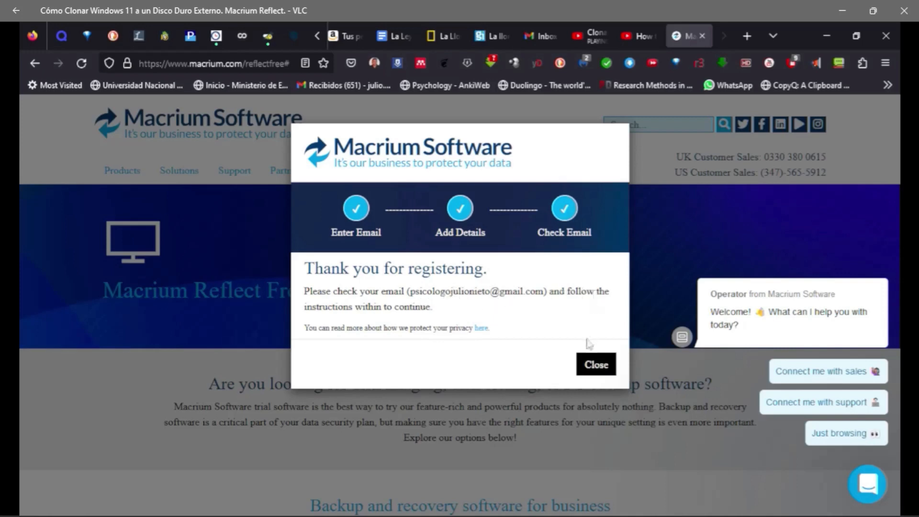
pyautogui.click(598, 369)
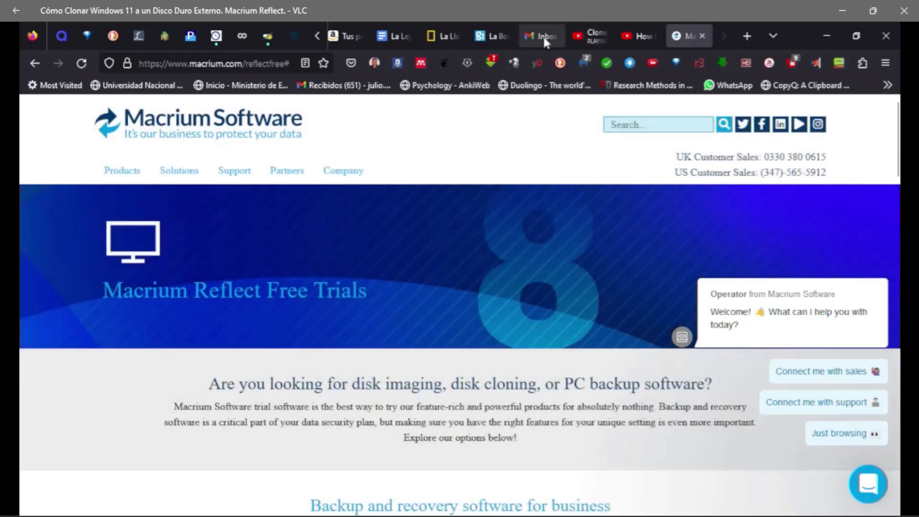
# Open Gmail, switch to the default Google account, and open the Macrium Software Registration email.
pyautogui.click(543, 36)
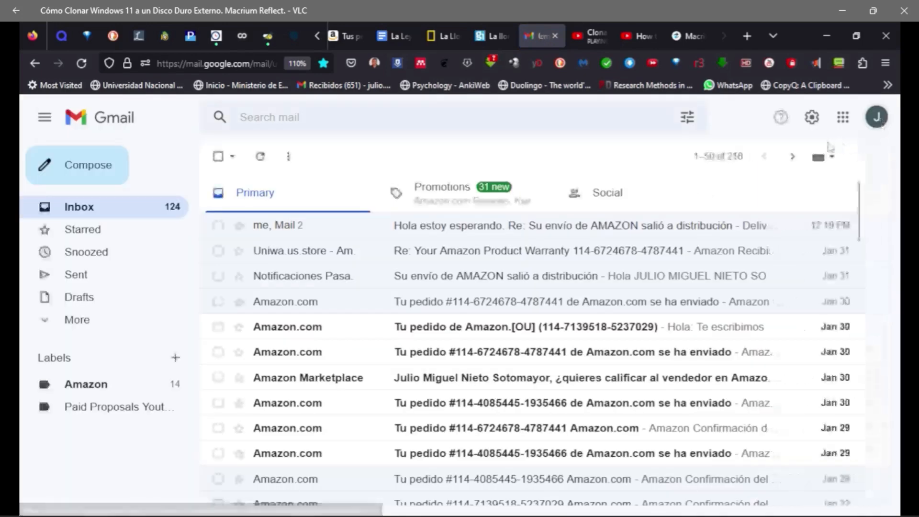
pyautogui.click(874, 119)
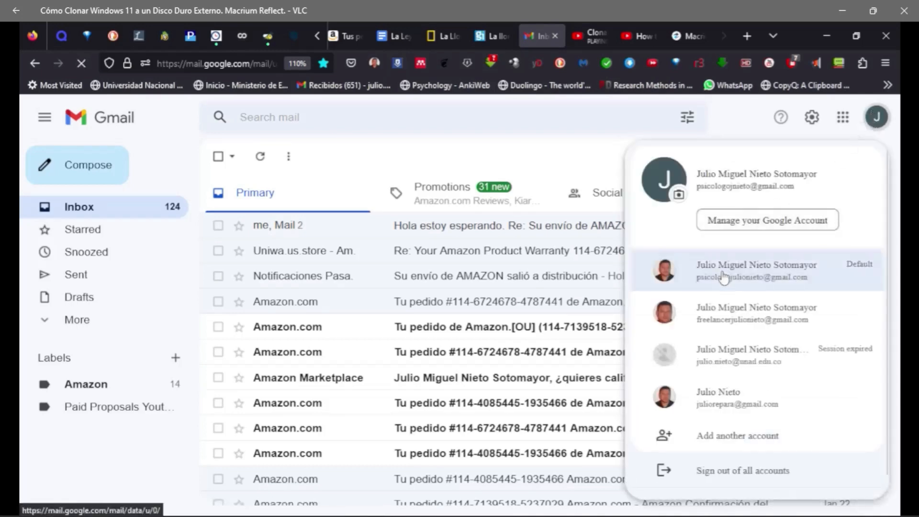
pyautogui.click(770, 277)
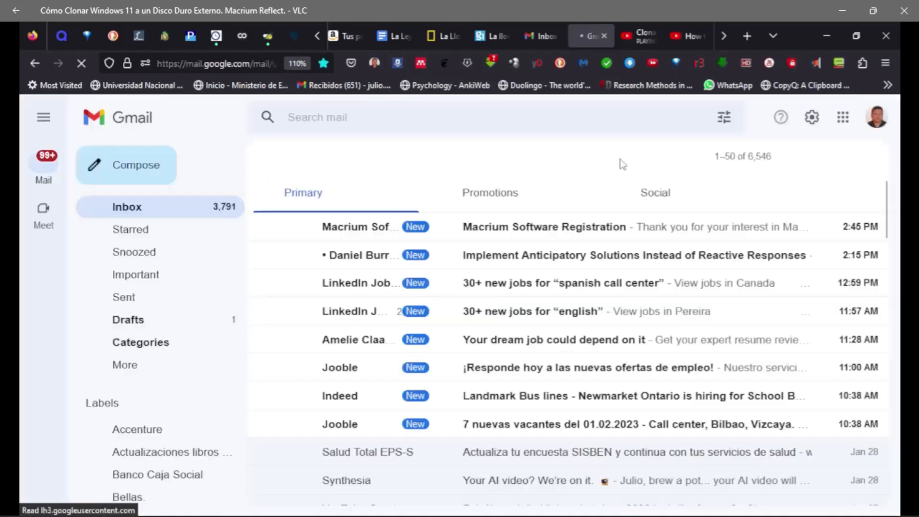
pyautogui.click(534, 232)
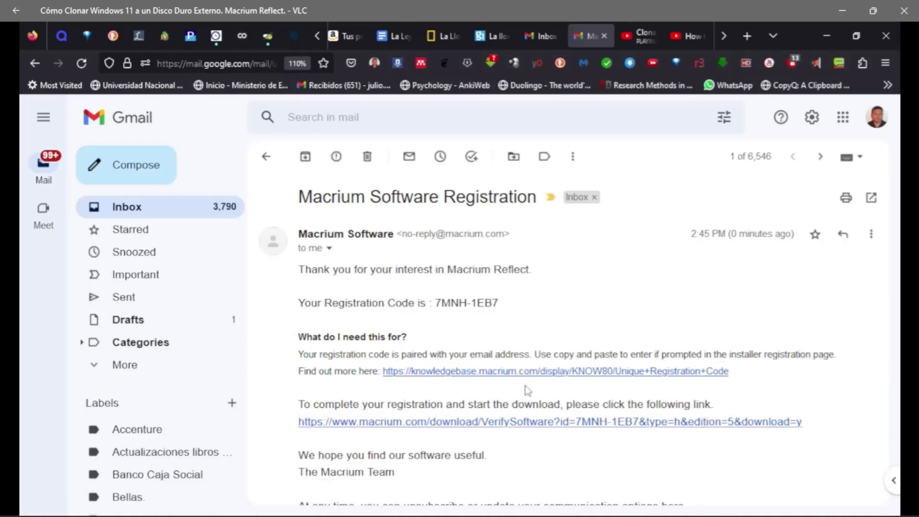
# Follow the email's download link and save the ReflectDLHF installer to Descargas.
pyautogui.click(526, 423)
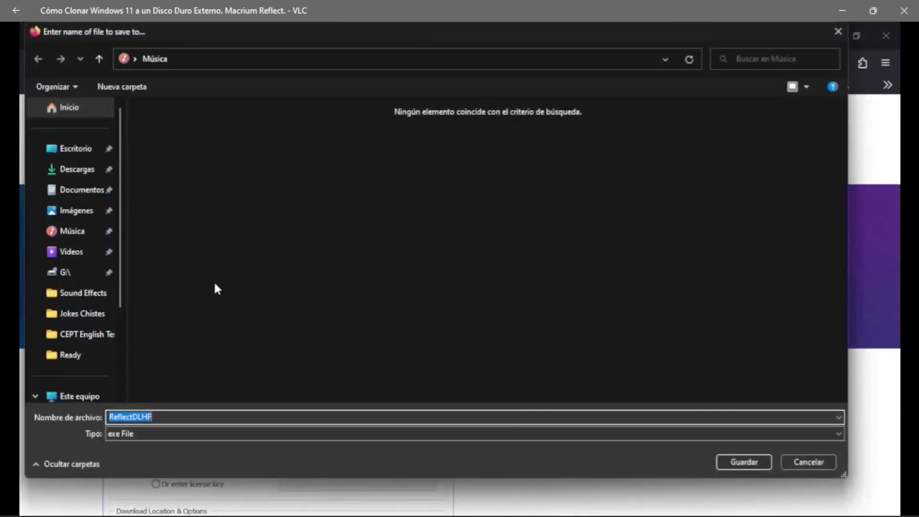
pyautogui.click(77, 169)
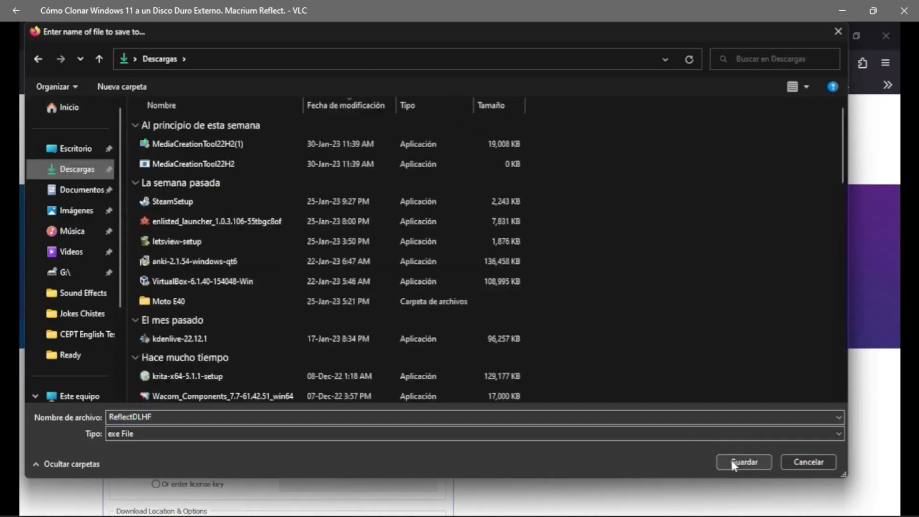
pyautogui.click(737, 463)
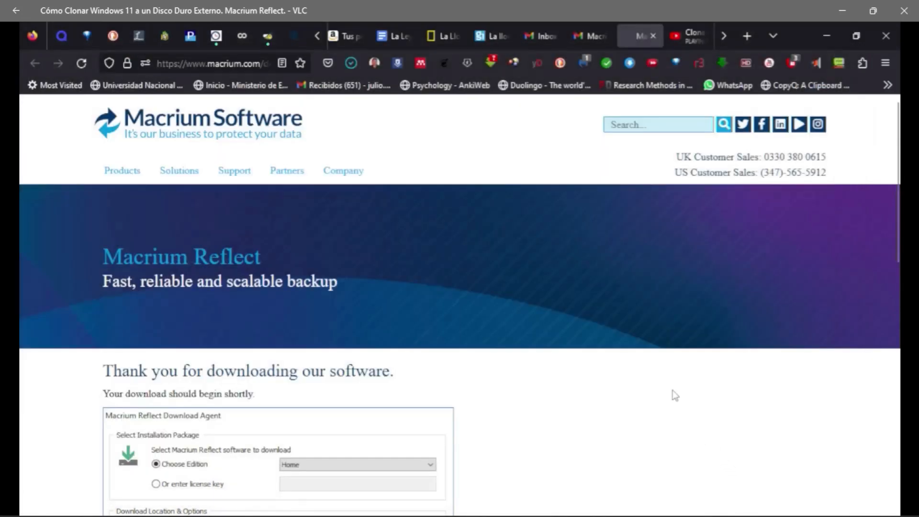
# Launch the downloaded ReflectDLHF.exe from Firefox's recent downloads list.
pyautogui.scroll(-5, 406, 254)
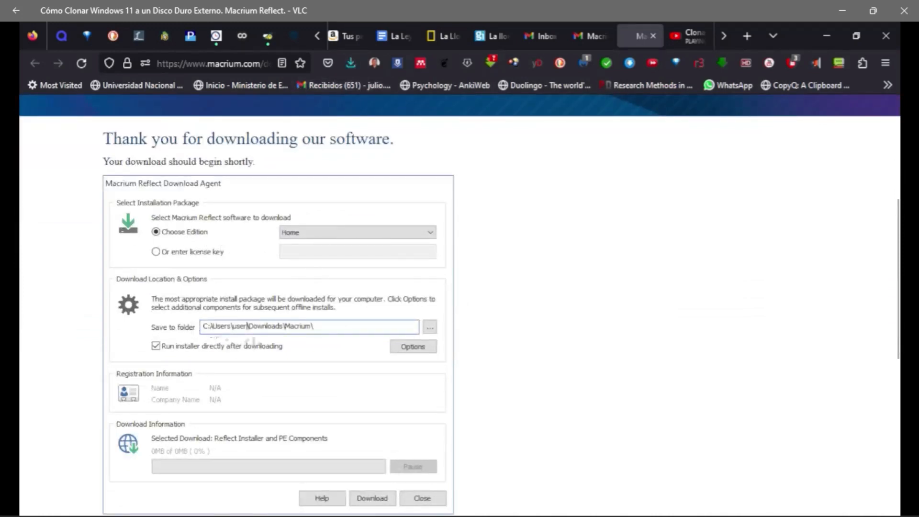
pyautogui.scroll(-3, 201, 382)
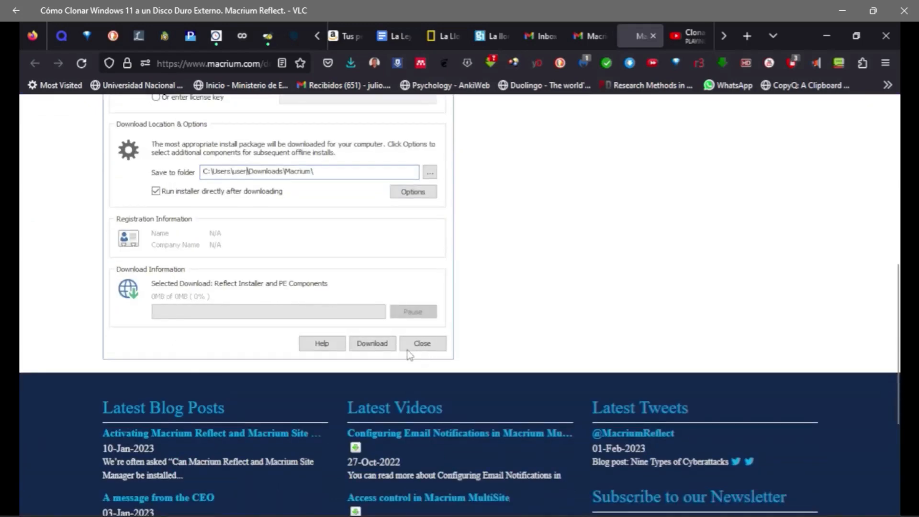
pyautogui.scroll(-3, 407, 364)
pyautogui.scroll(10, 402, 354)
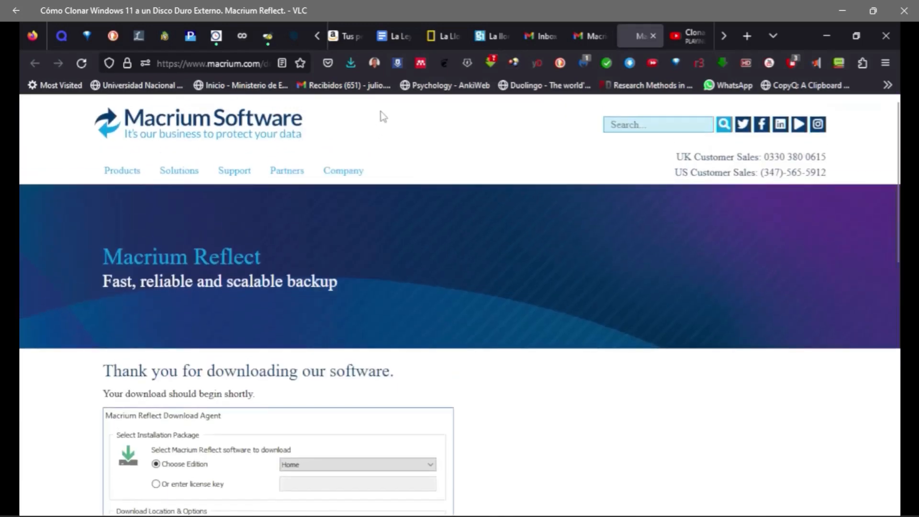
pyautogui.click(351, 63)
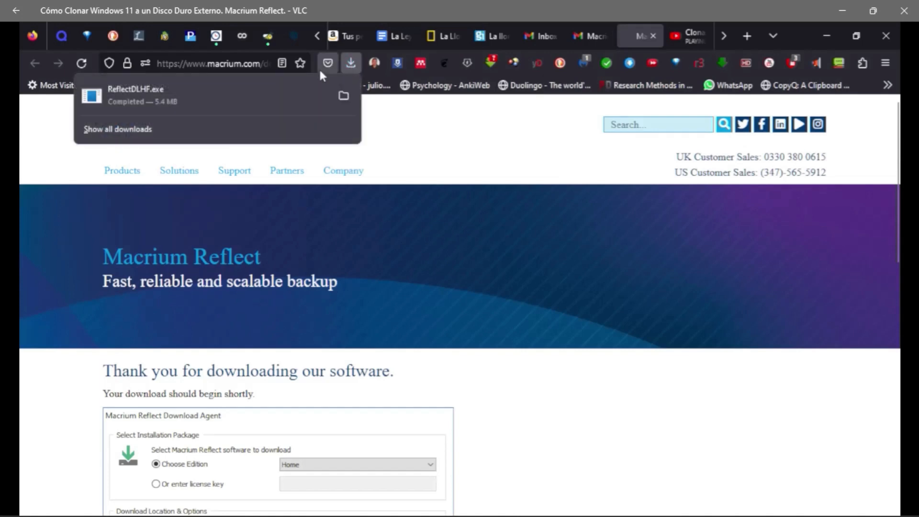
pyautogui.click(168, 92)
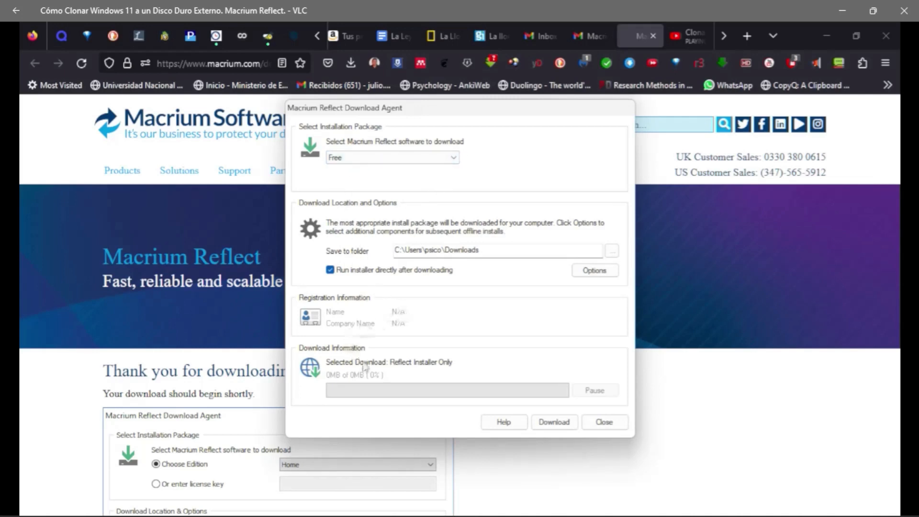
# Search the Start menu for 'about' to find the About your PC settings page.
pyautogui.moveTo(32, 506)
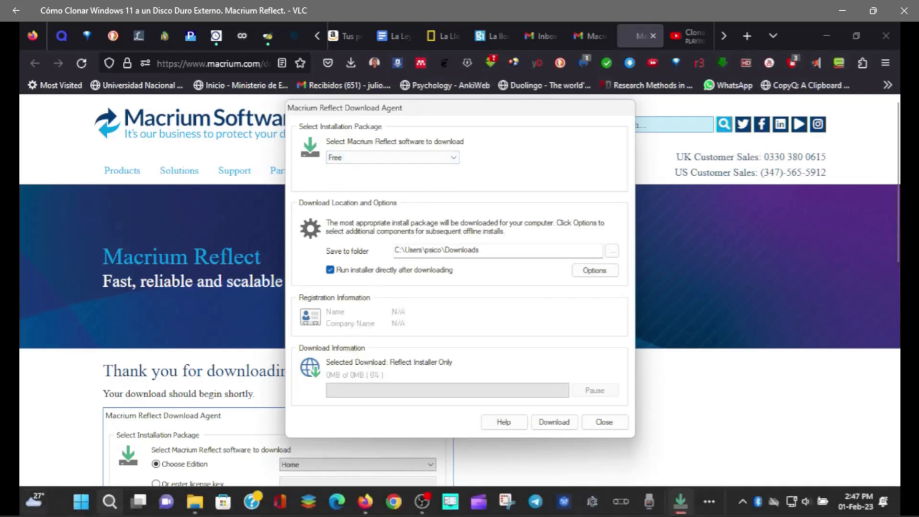
pyautogui.click(81, 506)
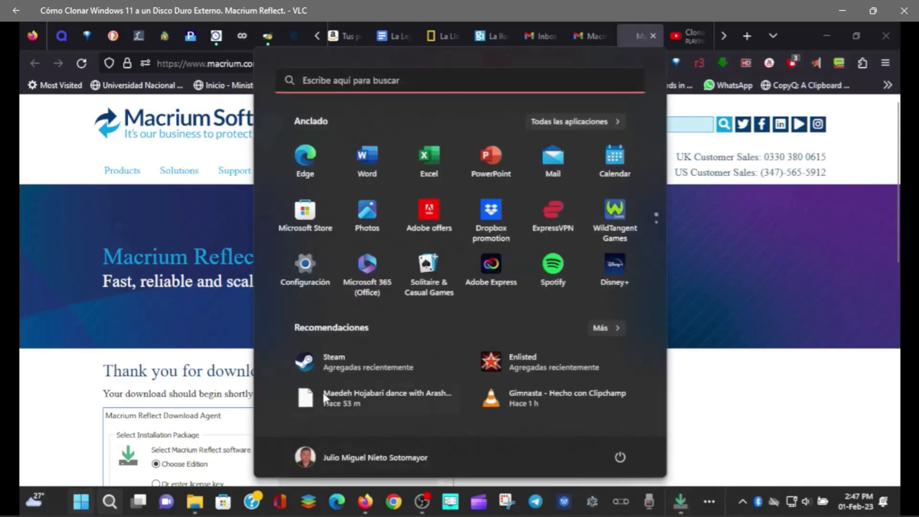
pyautogui.click(338, 81)
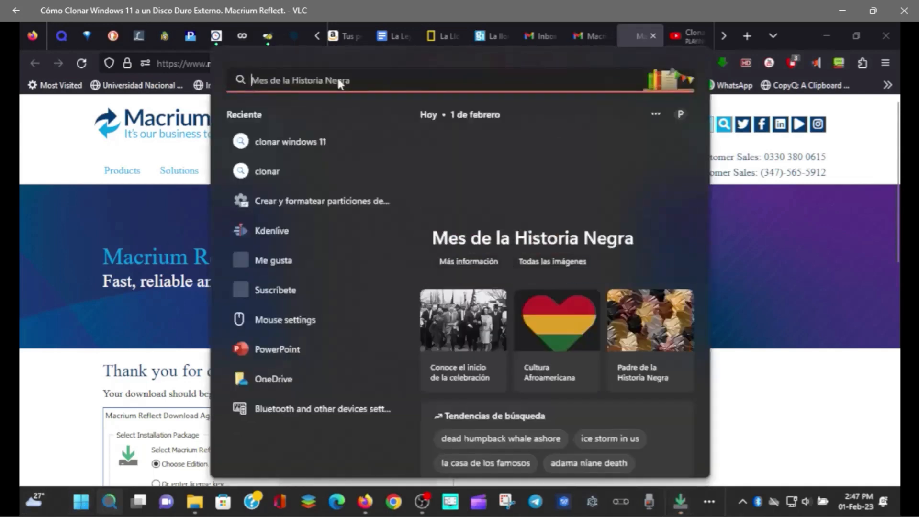
pyautogui.write('abi')
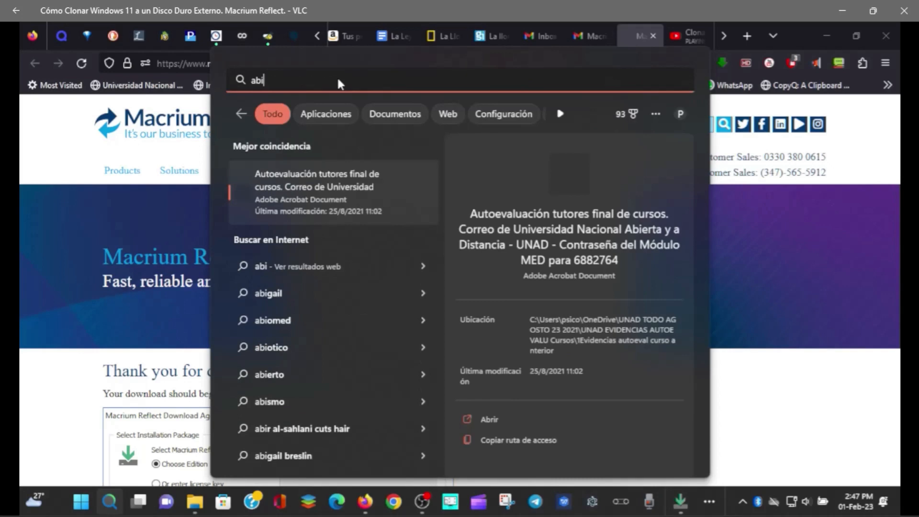
pyautogui.press('BackSpace')
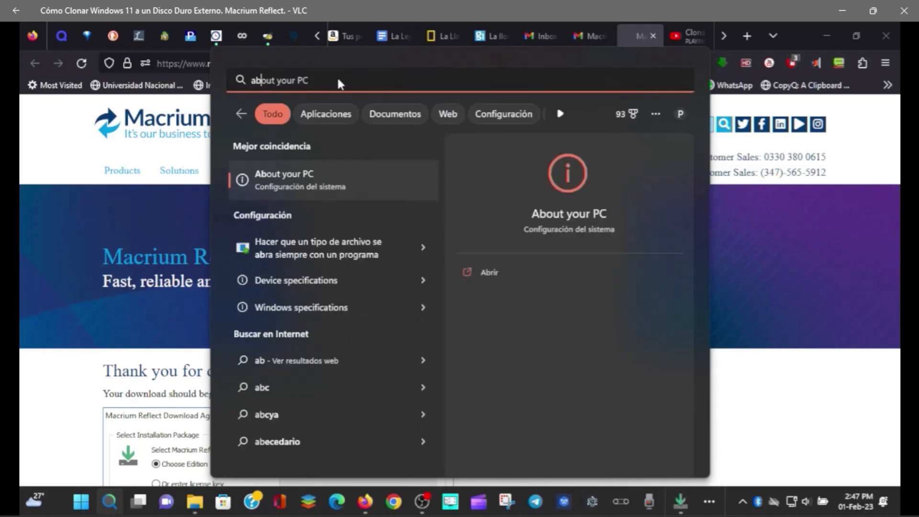
pyautogui.write('out')
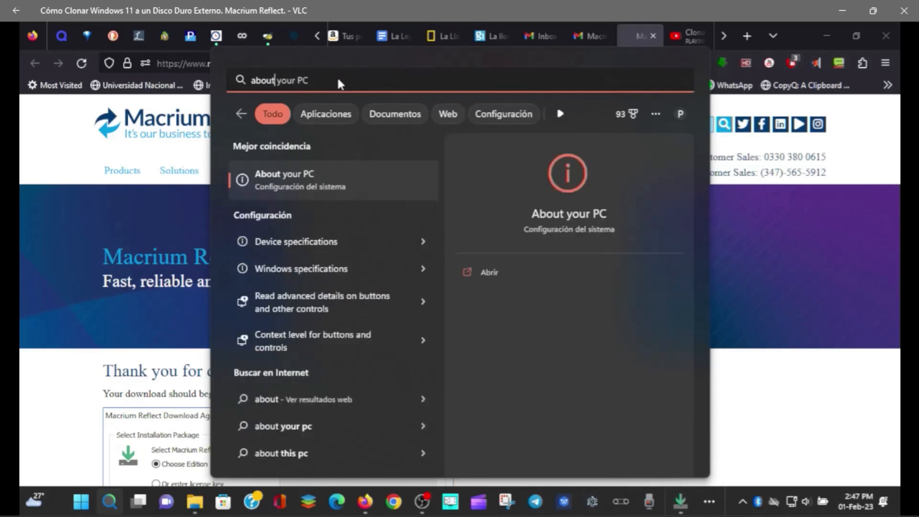
# Keep the video running past the Ryzen 7 / 16.0 GB RAM specs until the Macrium Reflect 8 installer appears.
pyautogui.click(289, 185)
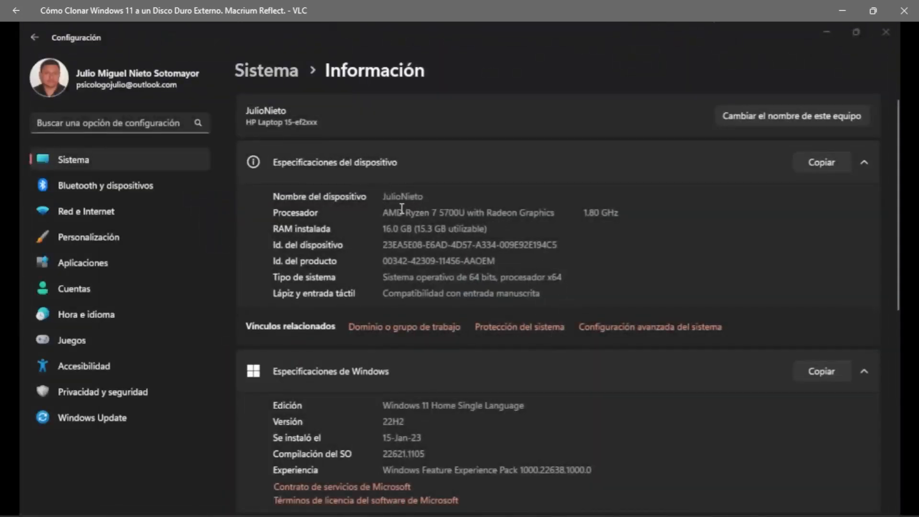
pyautogui.moveTo(402, 208); pyautogui.dragTo(572, 211)
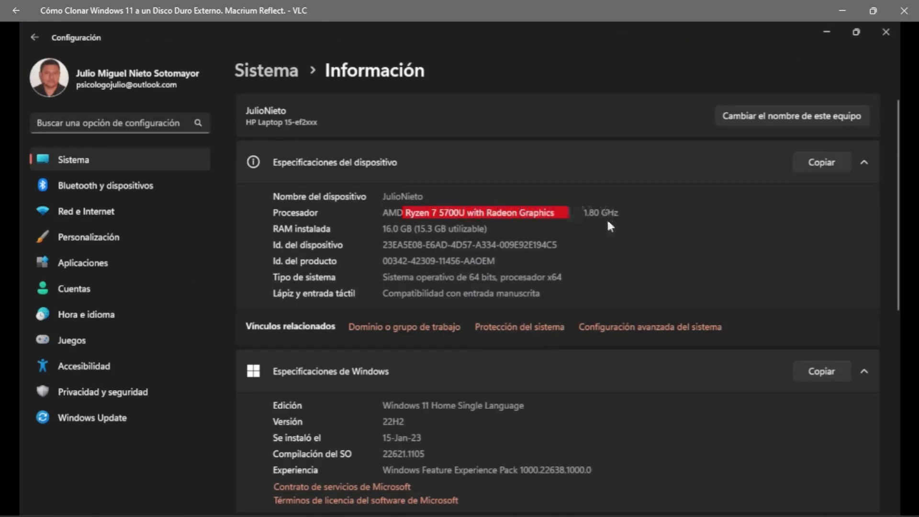
pyautogui.moveTo(401, 228); pyautogui.dragTo(382, 229)
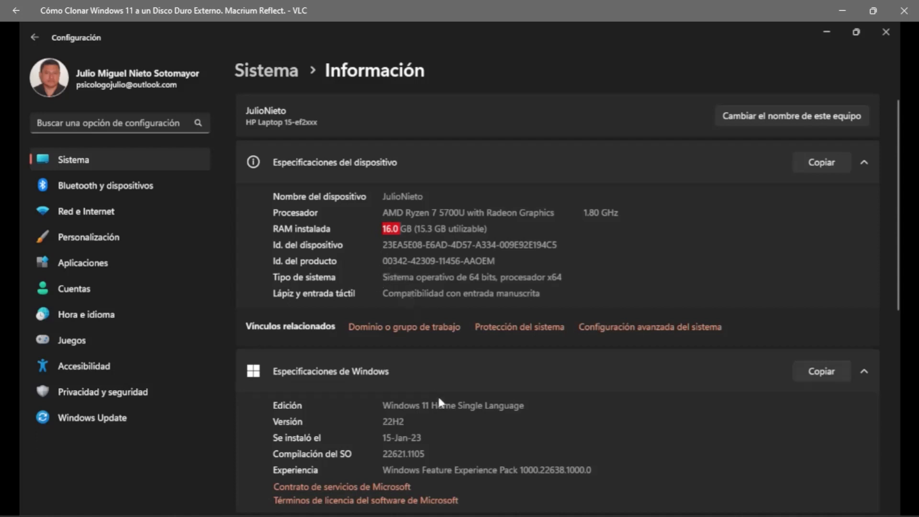
pyautogui.scroll(-1, 440, 389)
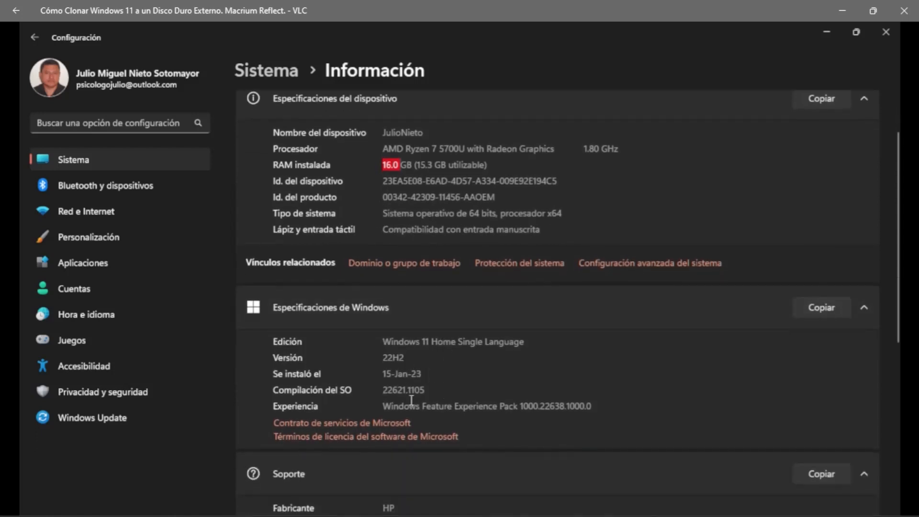
pyautogui.scroll(-2, 414, 406)
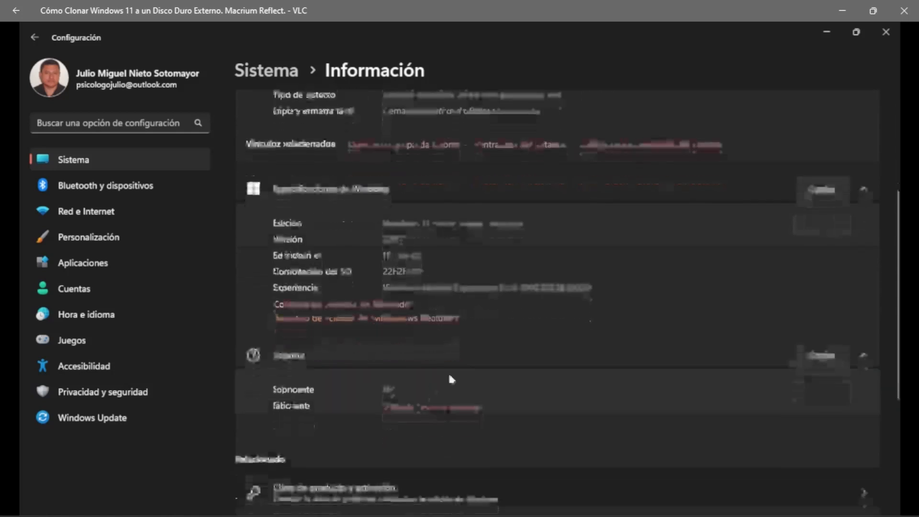
pyautogui.scroll(-3, 426, 383)
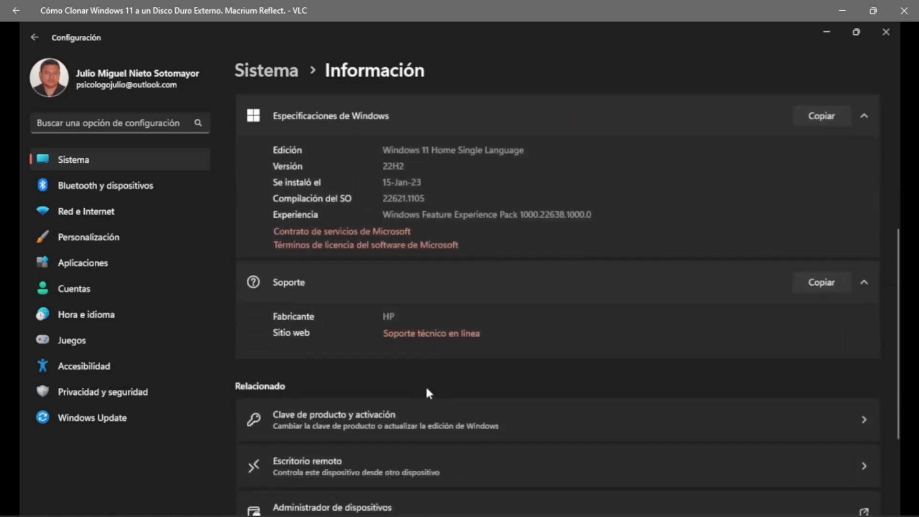
pyautogui.scroll(-1, 421, 360)
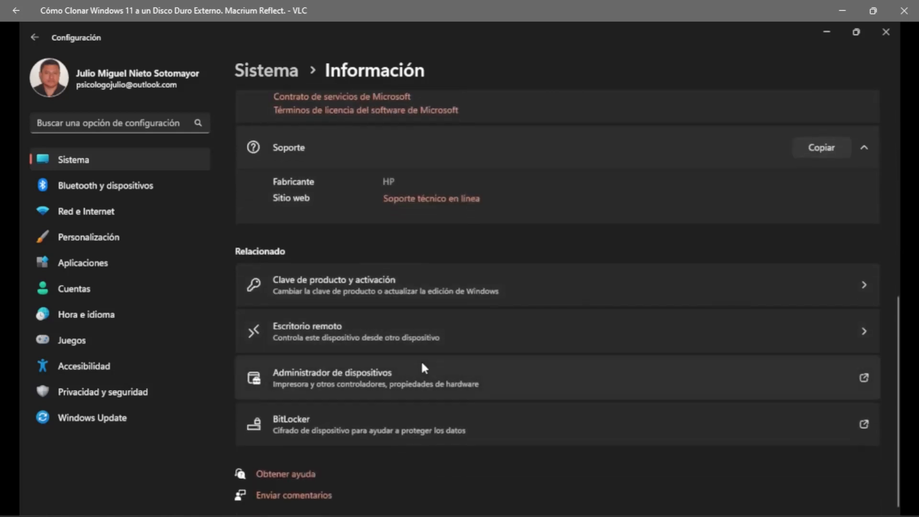
pyautogui.scroll(6, 530, 191)
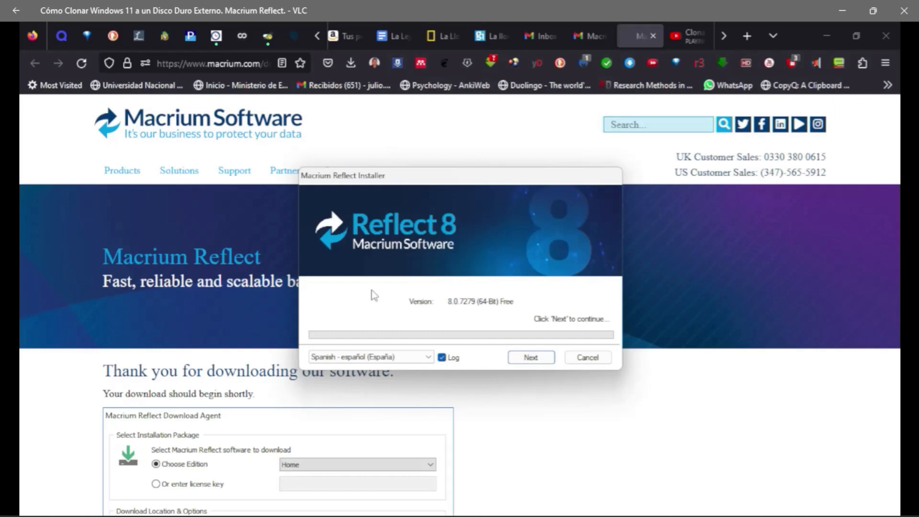
# Seek the tutorial past the setup welcome and licence pages to about 12:19.
pyautogui.moveTo(495, 407)
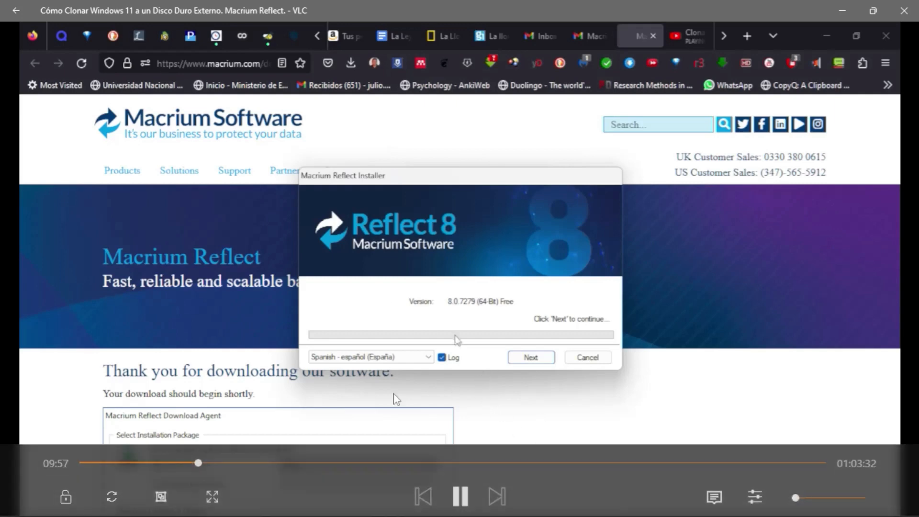
pyautogui.click(205, 461)
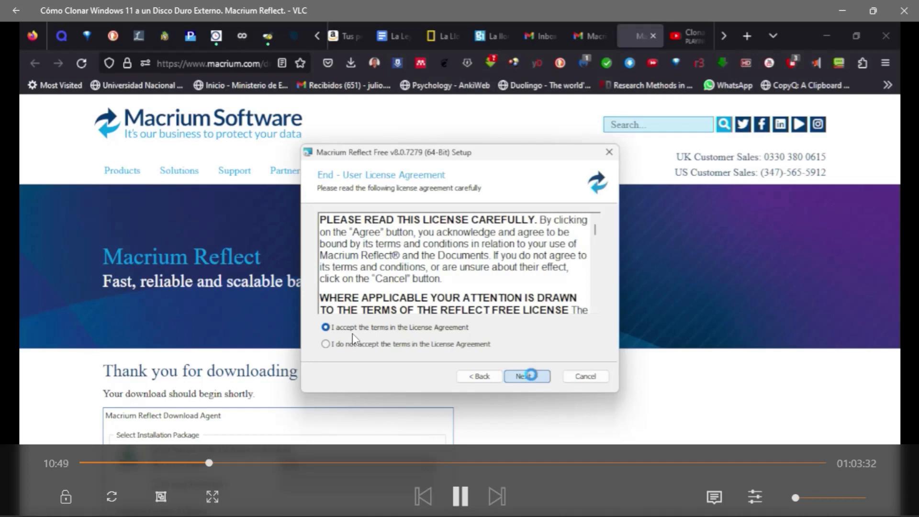
pyautogui.click(215, 462)
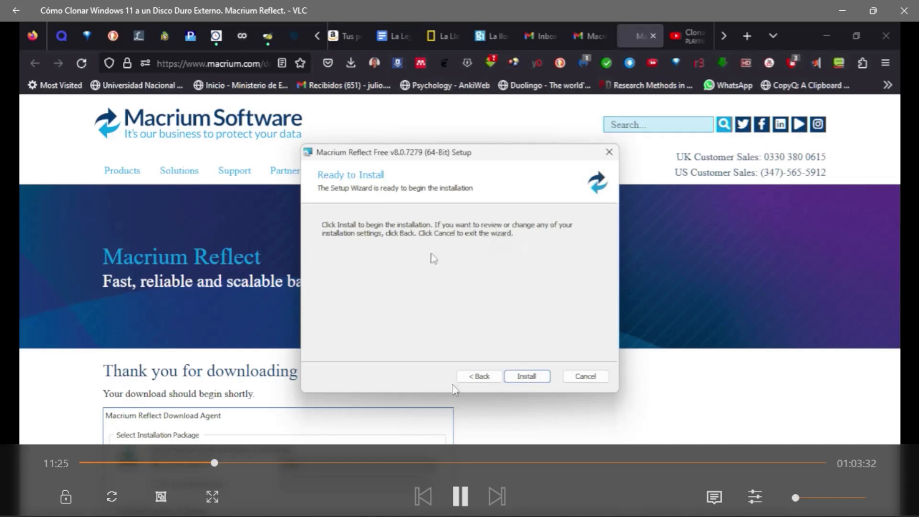
pyautogui.click(227, 462)
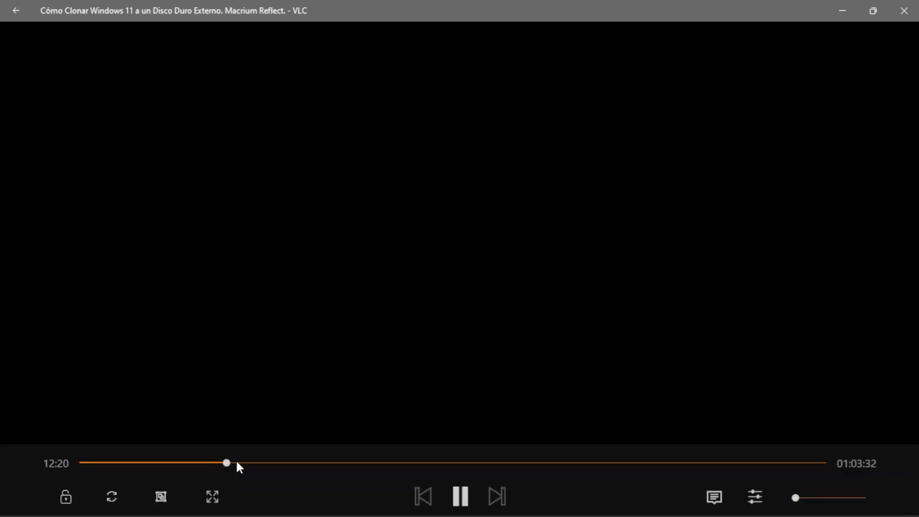
# Jump the video to about 12:58, where the Disk Image source partitions (421.46 GB) appear.
pyautogui.click(234, 462)
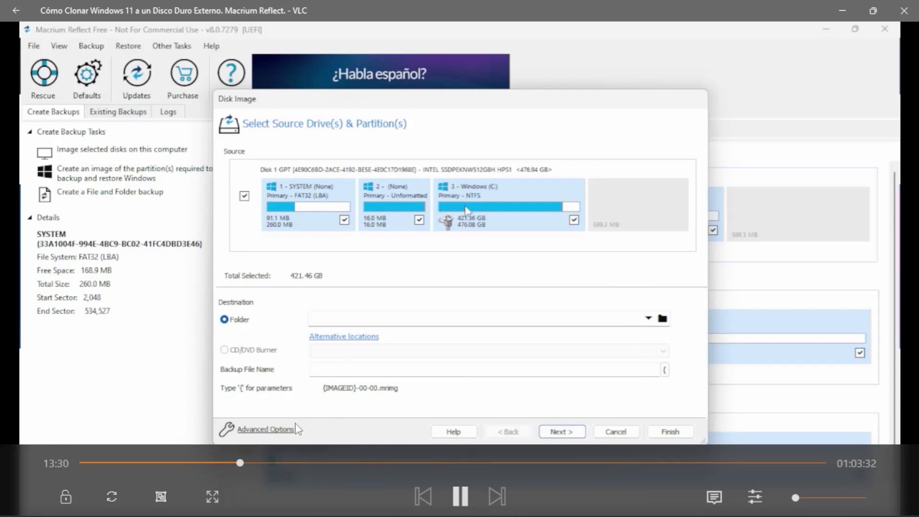
# Seek to 14:22, then 15:30, reaching the 931 GB Nuevo vol (E:) properties.
pyautogui.click(250, 461)
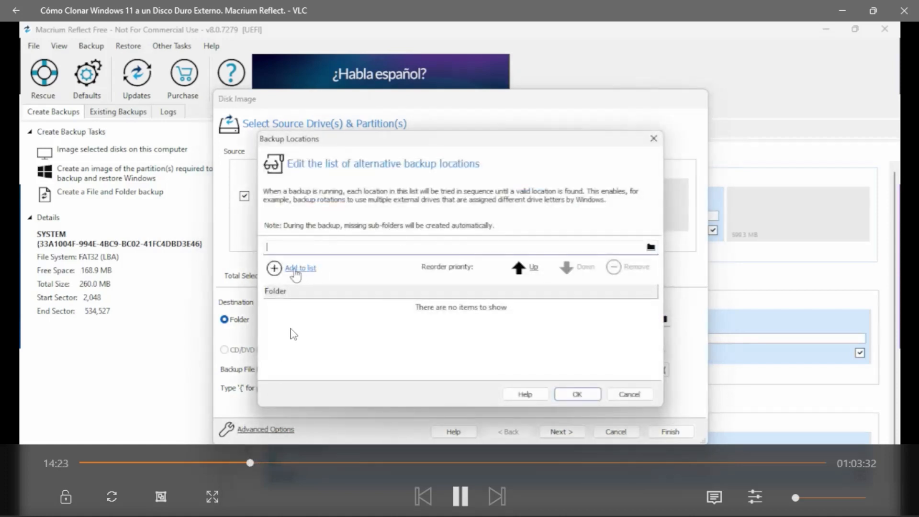
pyautogui.click(264, 462)
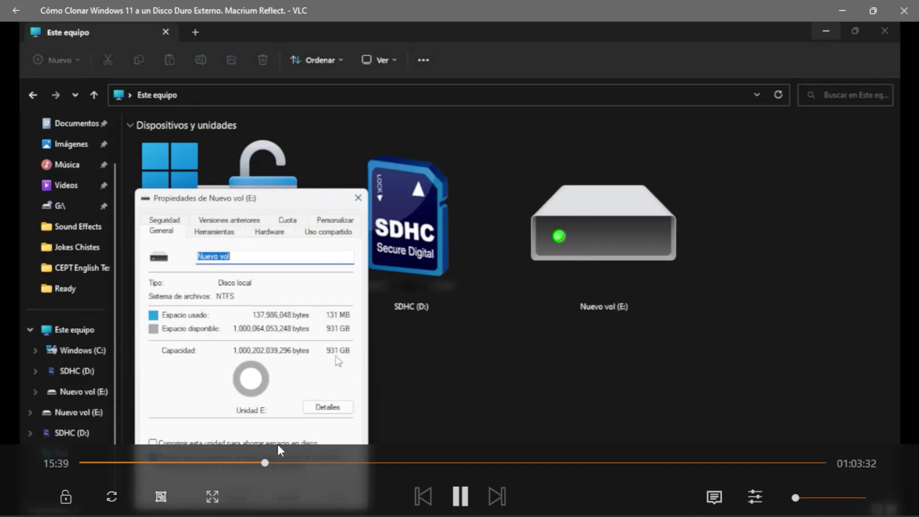
# Seek to 16:46, back to 15:15, then to 15:53 where E:\ is listed as a backup location.
pyautogui.click(279, 462)
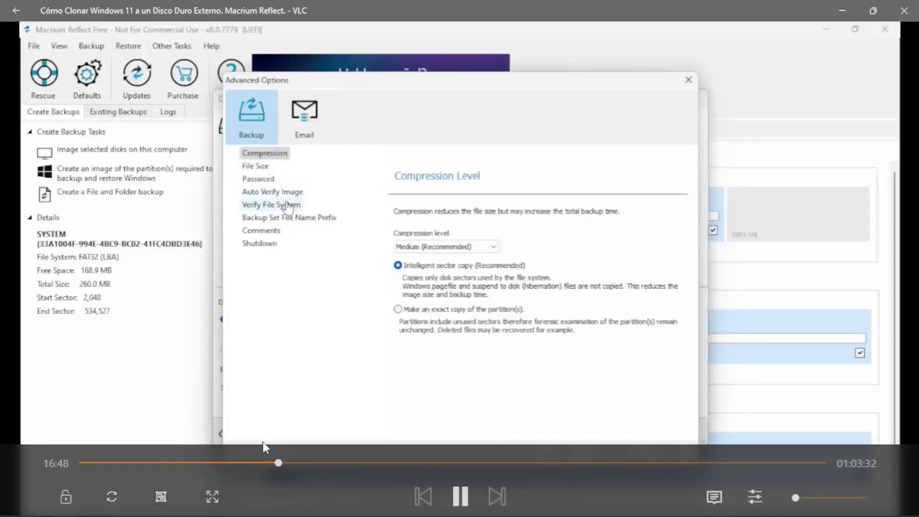
pyautogui.click(259, 462)
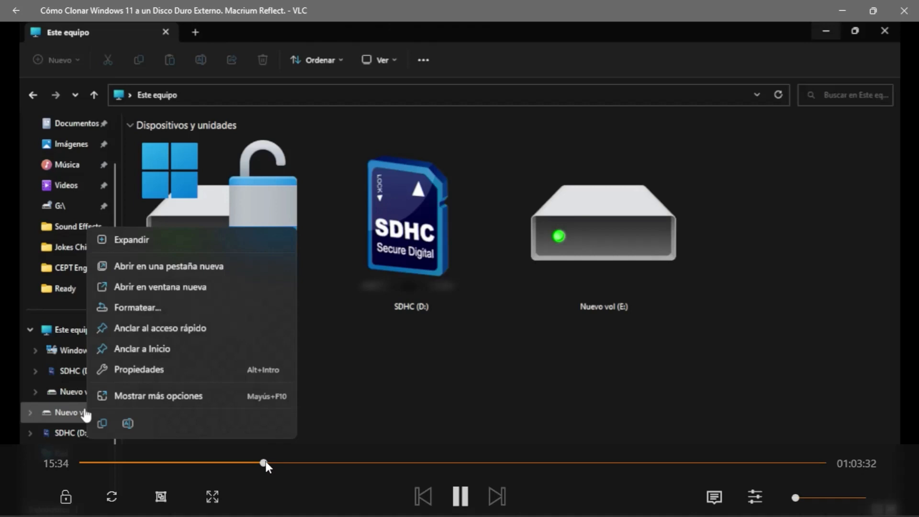
pyautogui.click(269, 463)
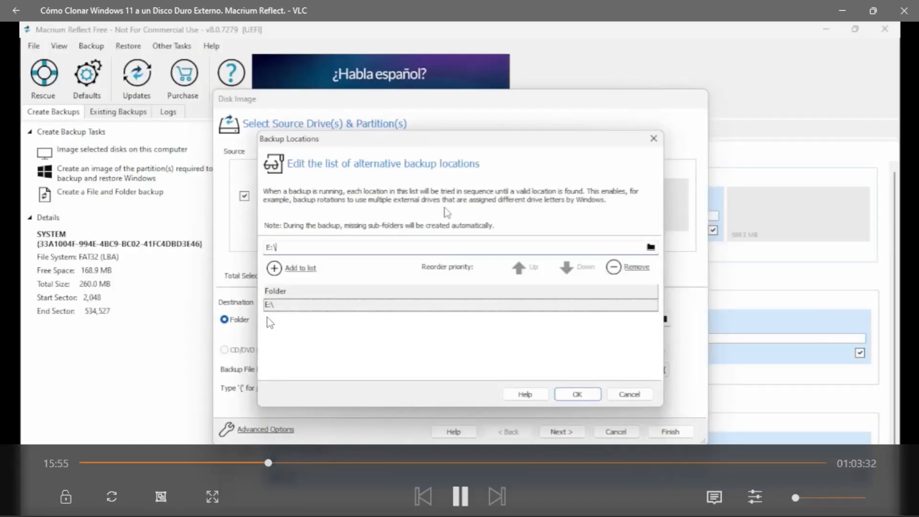
# Skip the video ahead to 16:32, where the Disk Image destination folder is E:\.
pyautogui.click(277, 462)
pyautogui.click(284, 463)
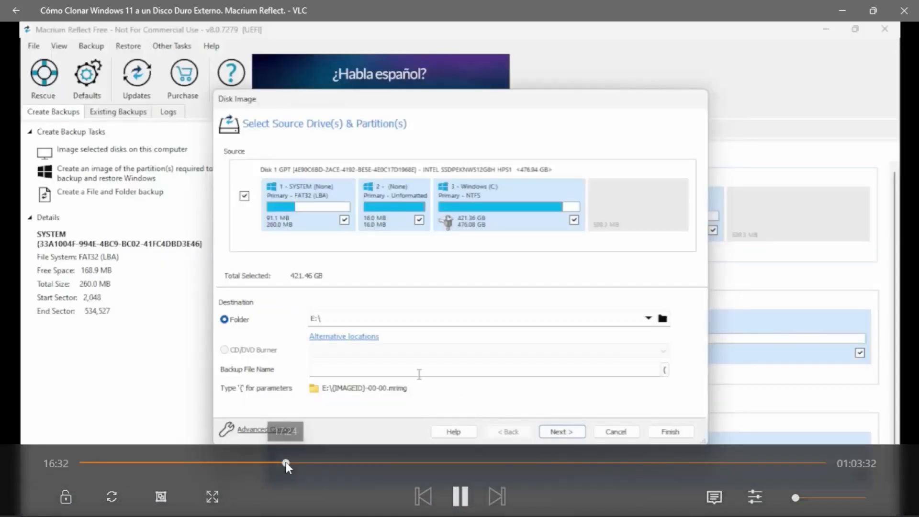
pyautogui.click(286, 462)
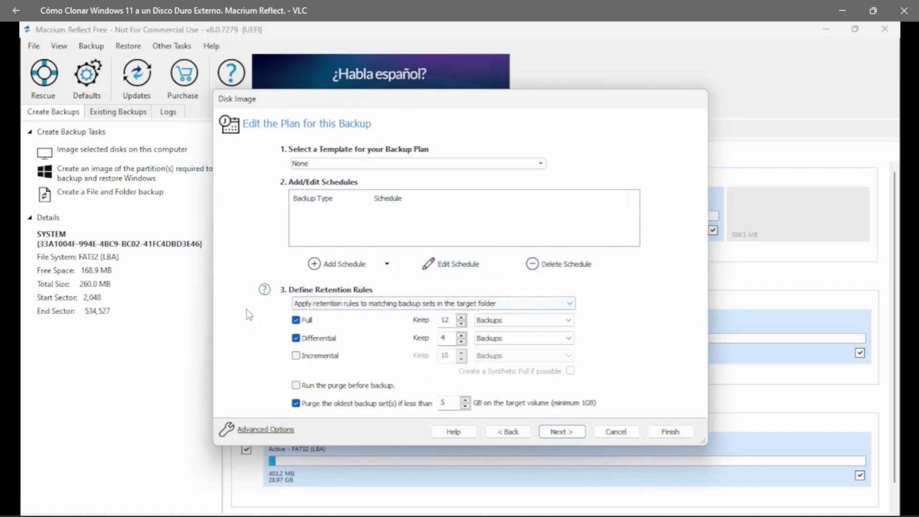
# Seek between 17:56 and 20:27 until the log shows the SYSTEM and <NO NAME> partitions saving.
pyautogui.click(540, 164)
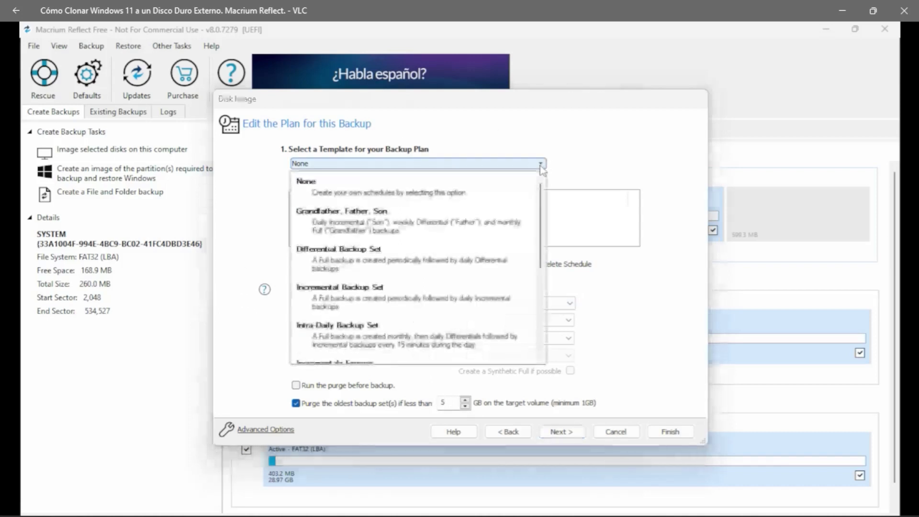
pyautogui.moveTo(237, 343)
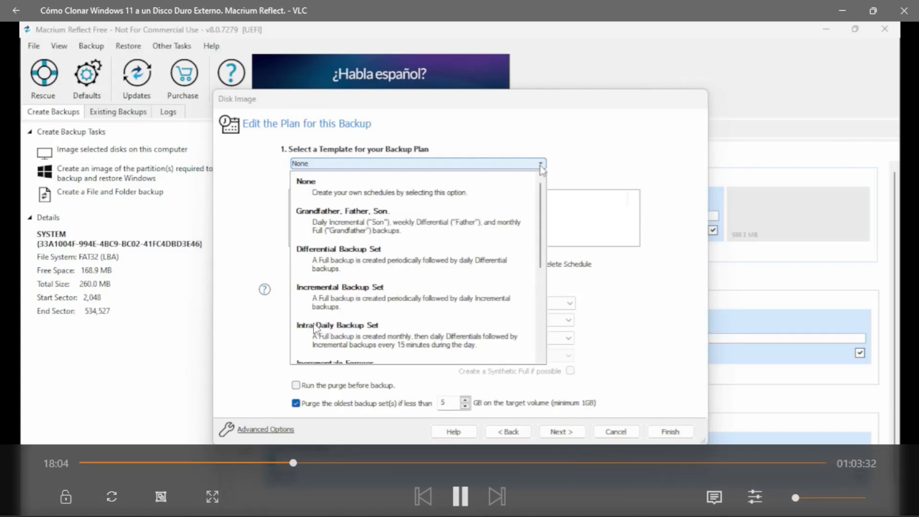
pyautogui.click(300, 462)
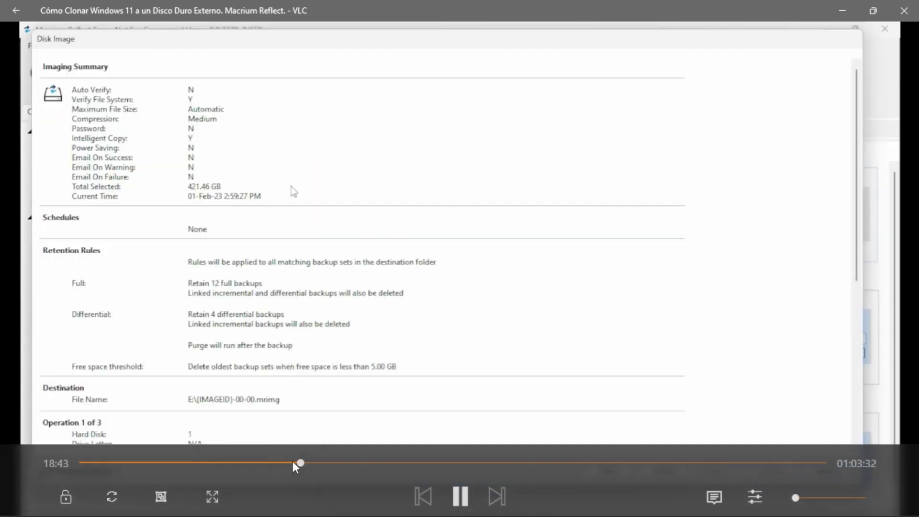
pyautogui.click(292, 463)
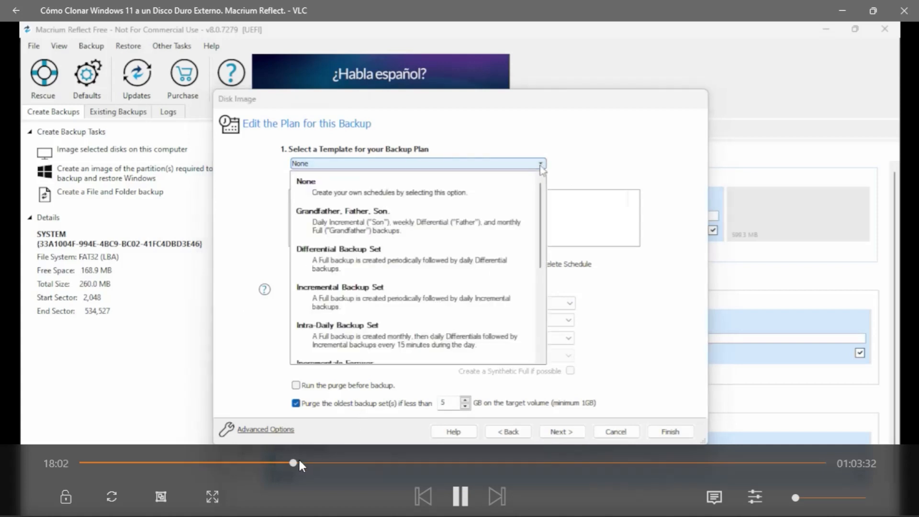
pyautogui.click(299, 462)
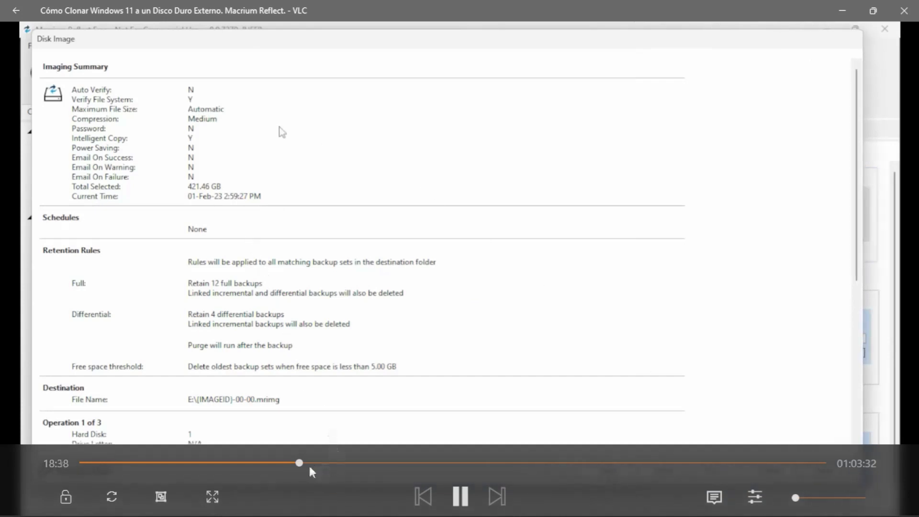
pyautogui.click(308, 462)
pyautogui.click(322, 462)
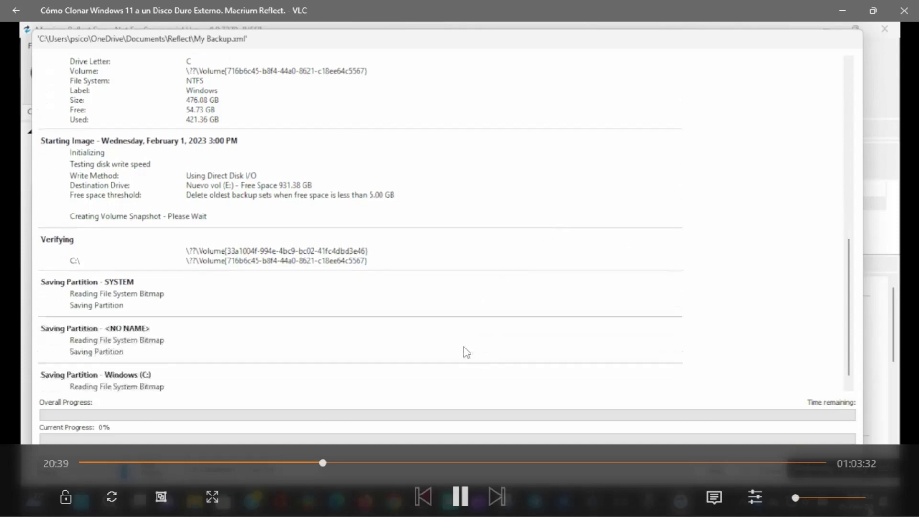
# Seek through the early backup progress, from 21:21 up to about 30%.
pyautogui.click(331, 463)
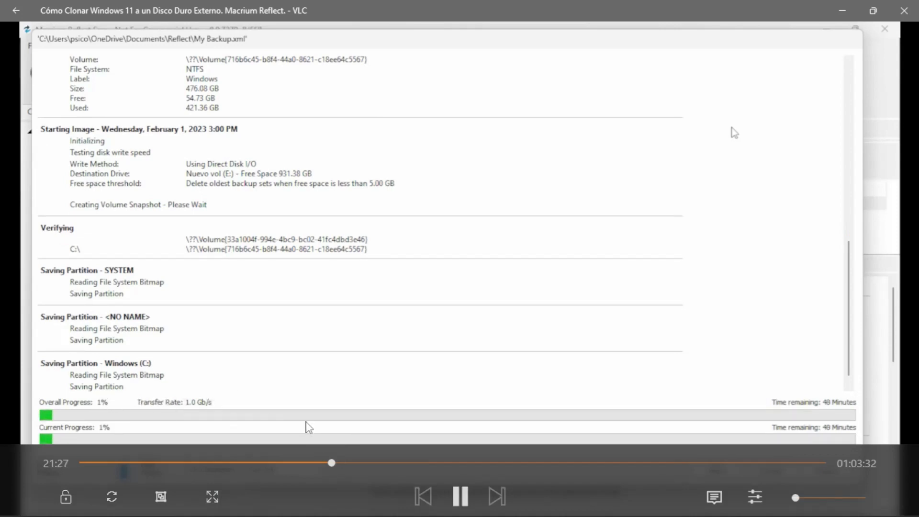
pyautogui.click(345, 463)
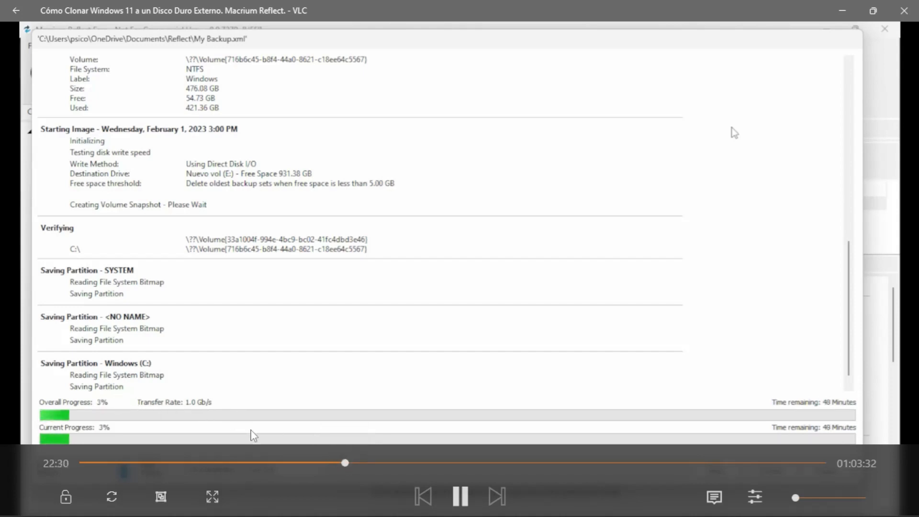
pyautogui.click(361, 464)
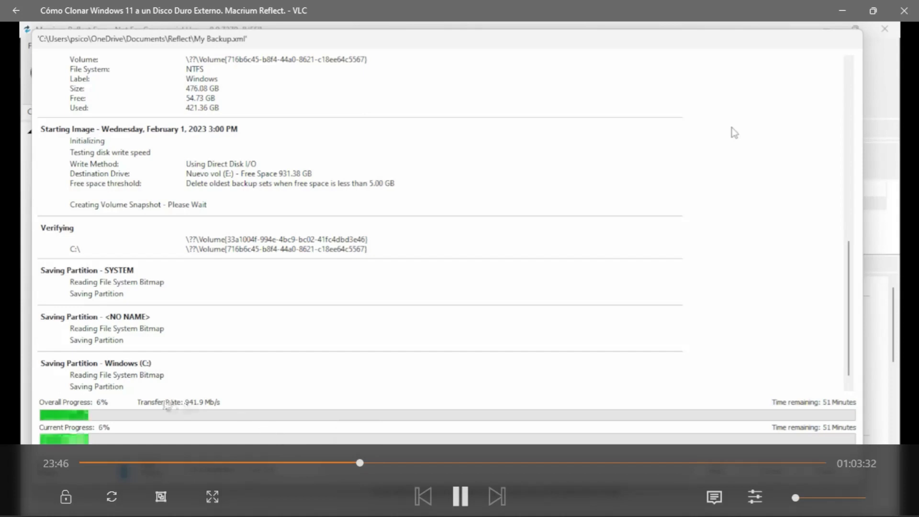
pyautogui.click(428, 464)
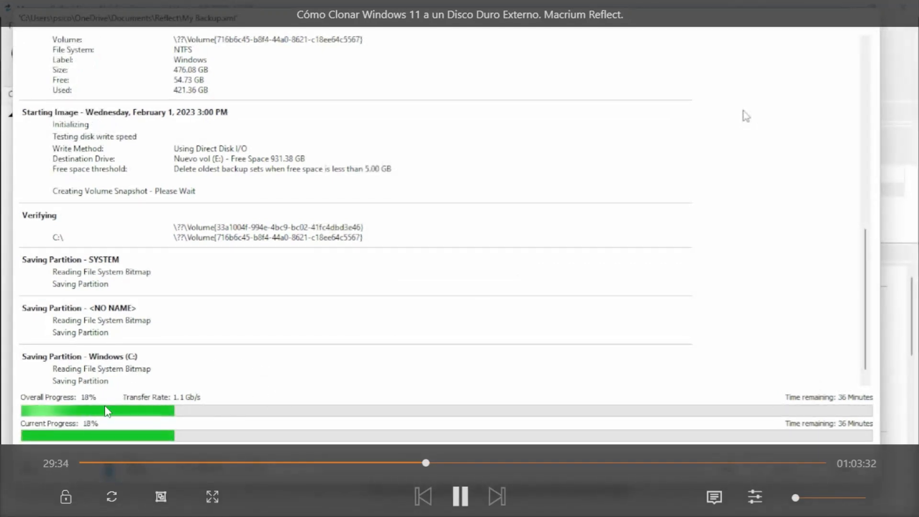
pyautogui.click(488, 461)
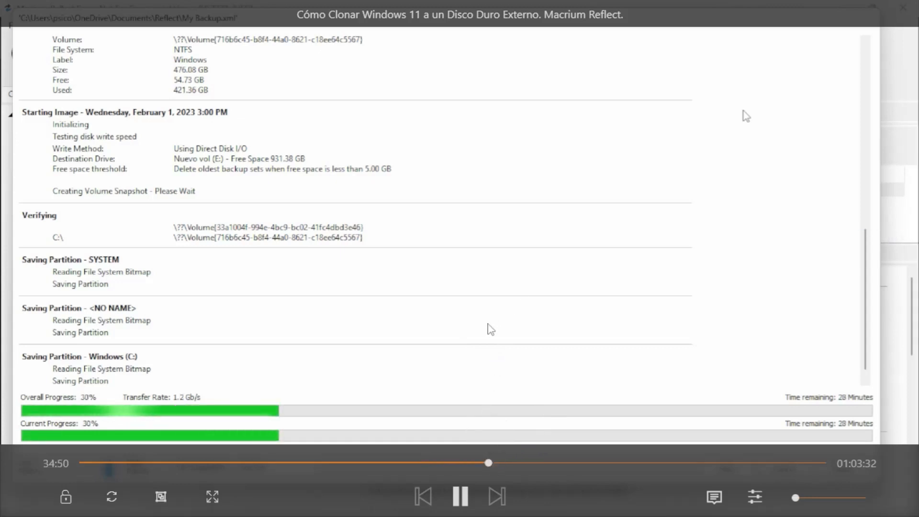
# Skip on past 50%, 79% and 88% until the image completes in 00:42:29.
pyautogui.click(590, 462)
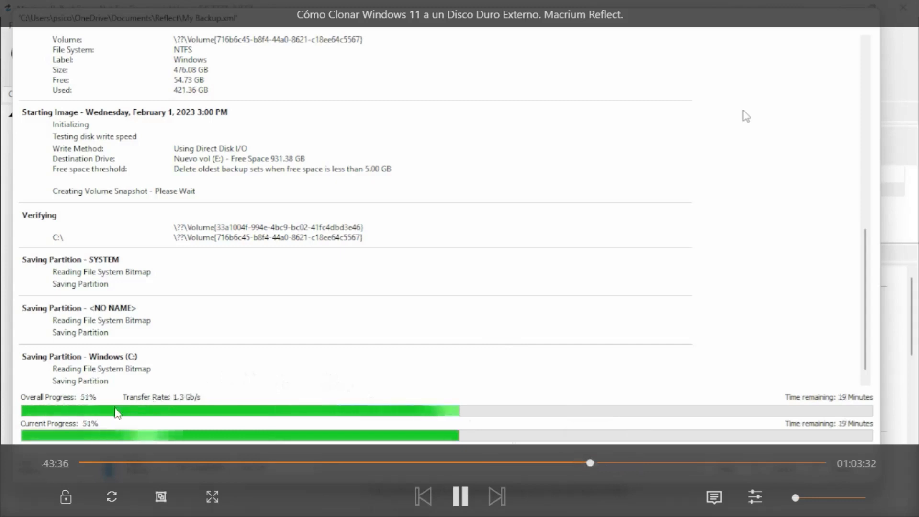
pyautogui.click(627, 462)
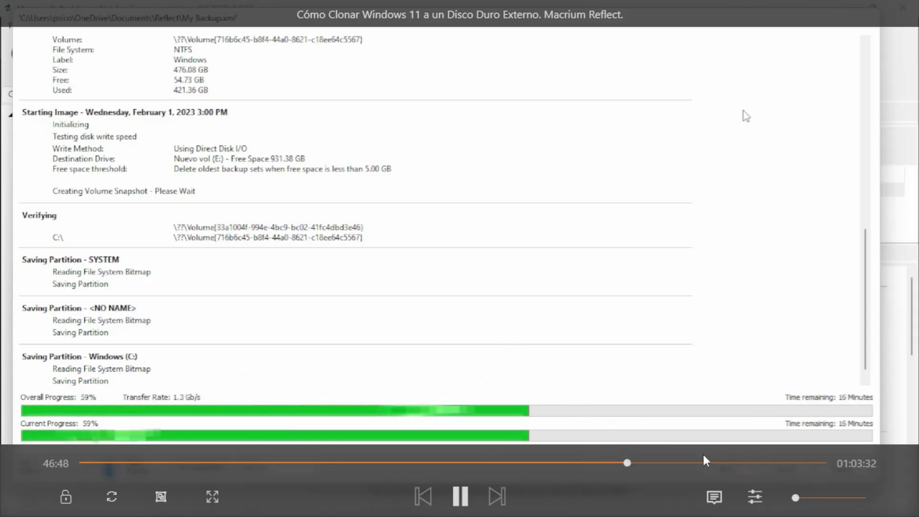
pyautogui.click(717, 462)
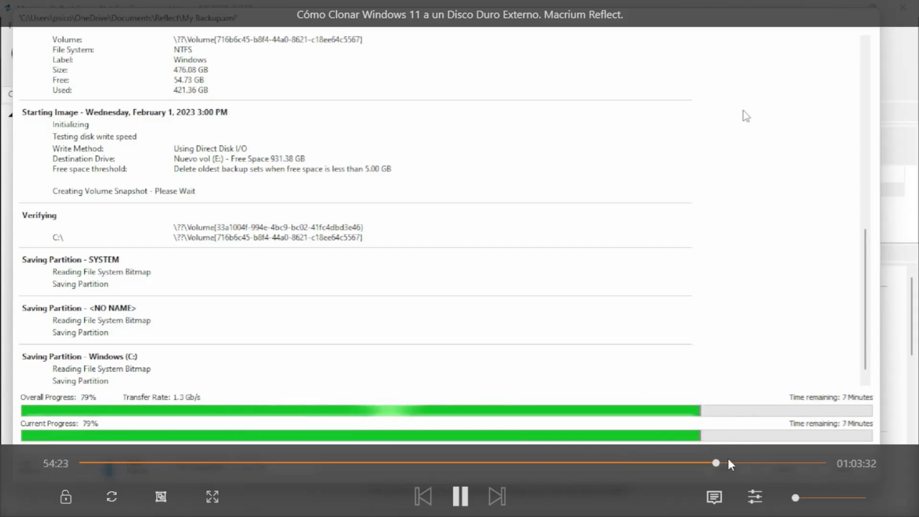
pyautogui.click(757, 462)
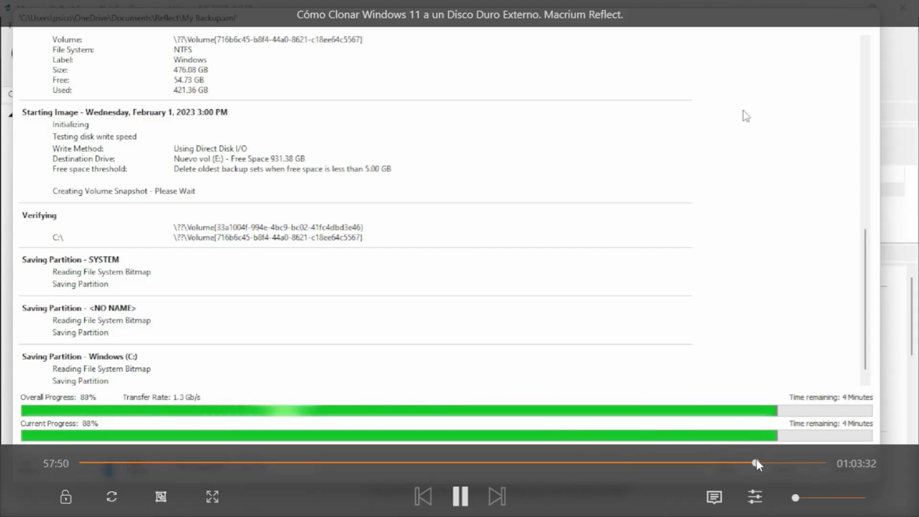
pyautogui.click(777, 463)
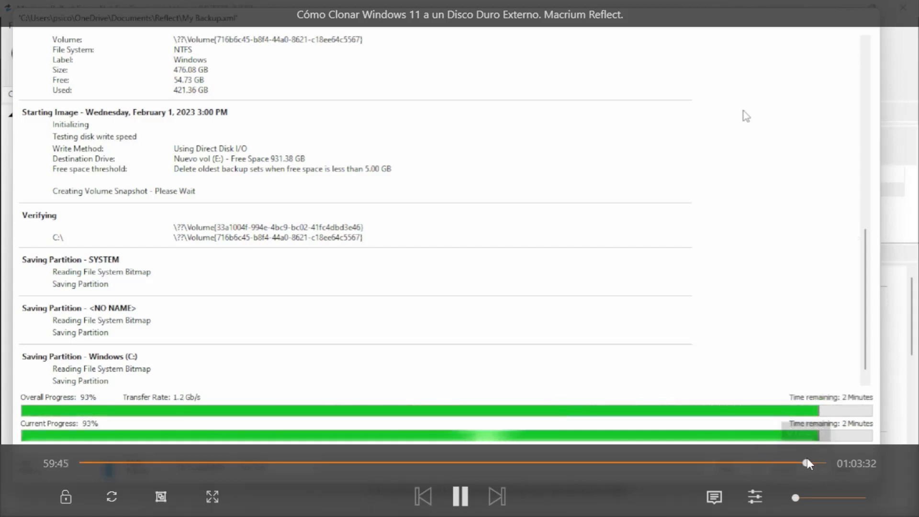
pyautogui.click(807, 462)
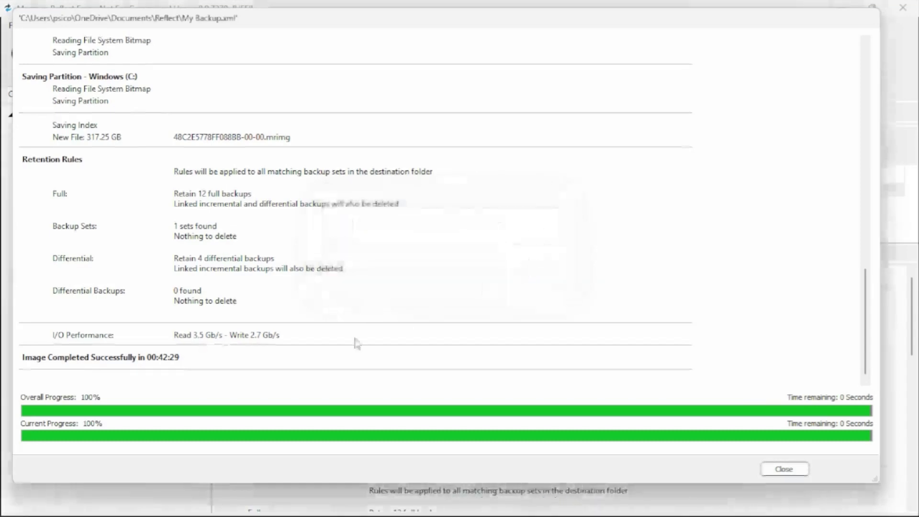
pyautogui.click(191, 505)
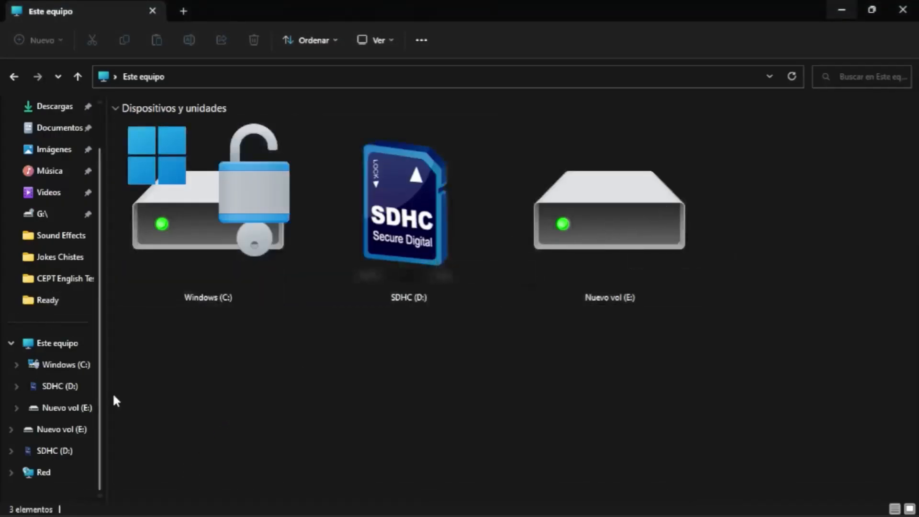
# Let the video show Nuevo vol (E:) properties with 317 GB used of 931 GB.
pyautogui.scroll(-1, 37, 438)
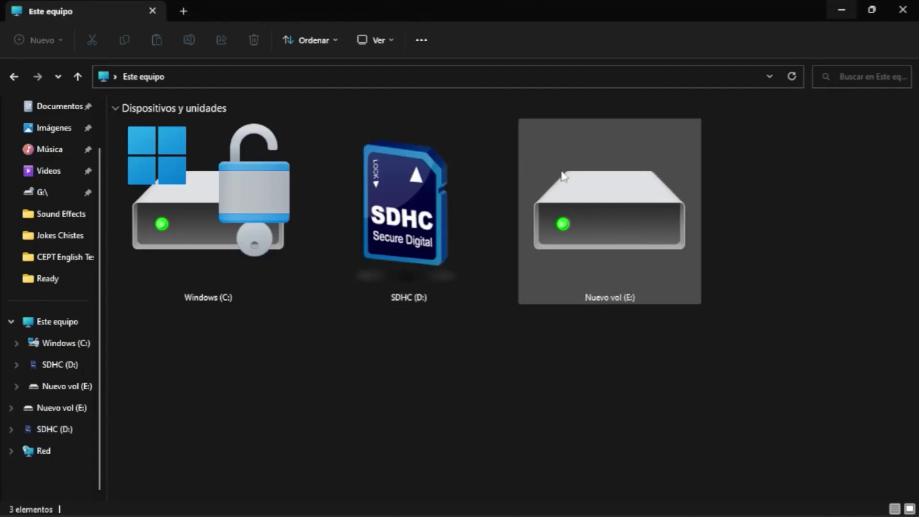
pyautogui.click(595, 223)
pyautogui.rightClick(594, 219)
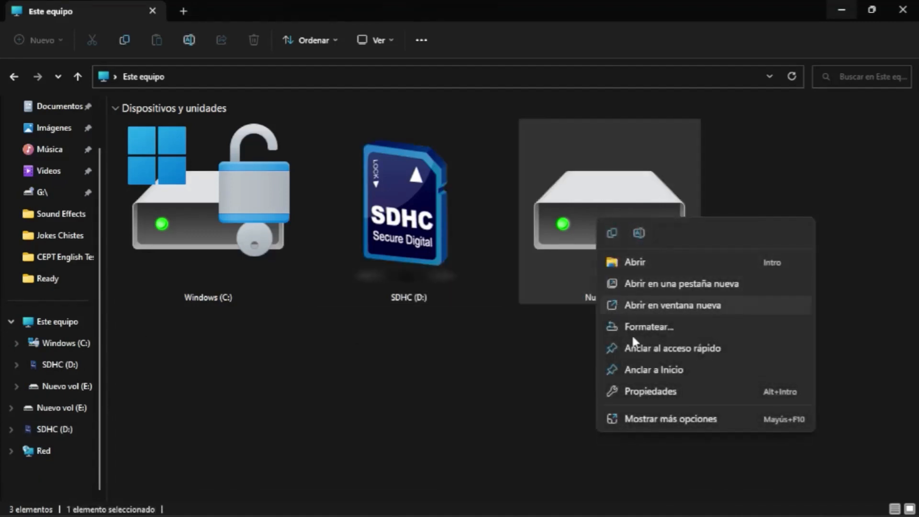
pyautogui.click(658, 390)
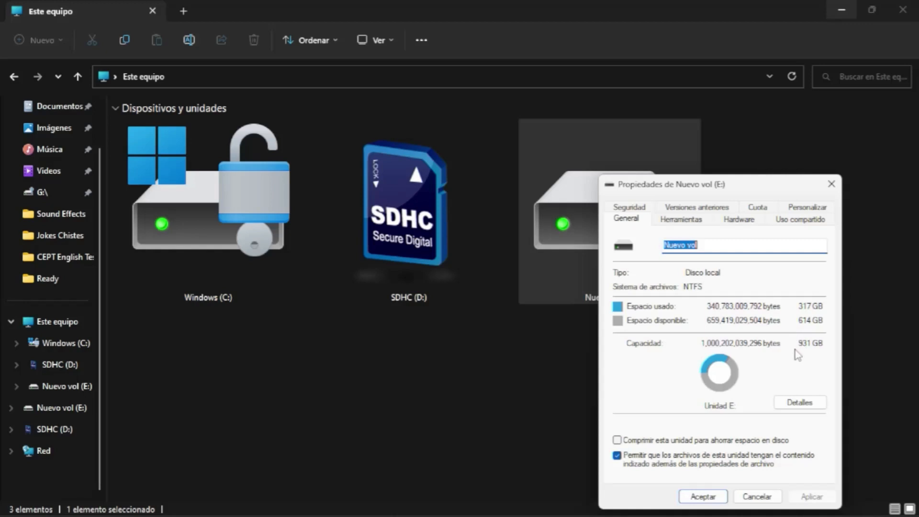
# Continue playing back to Este equipo, where drive C's properties are opened.
pyautogui.click(702, 496)
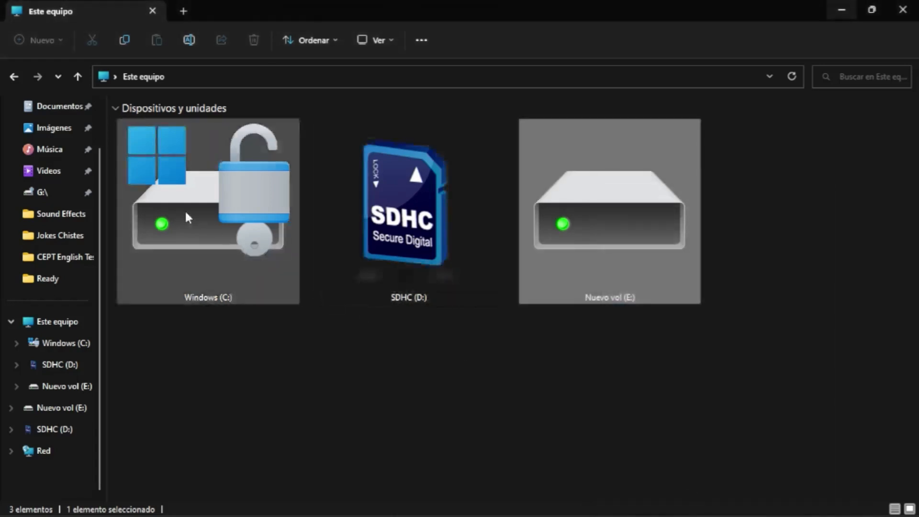
pyautogui.rightClick(186, 215)
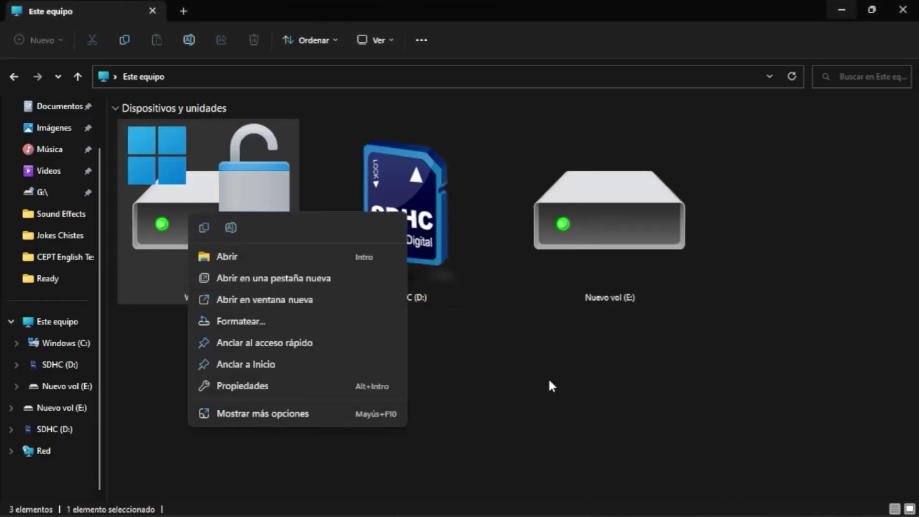
pyautogui.click(547, 379)
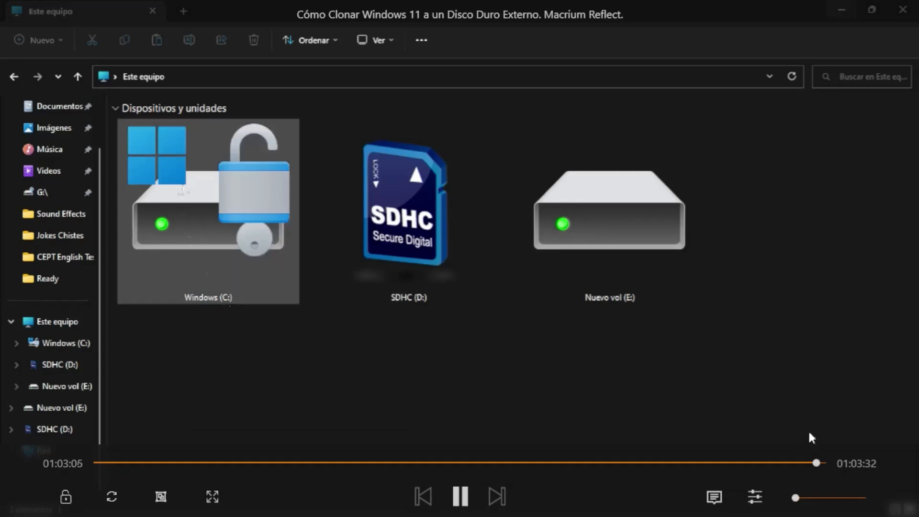